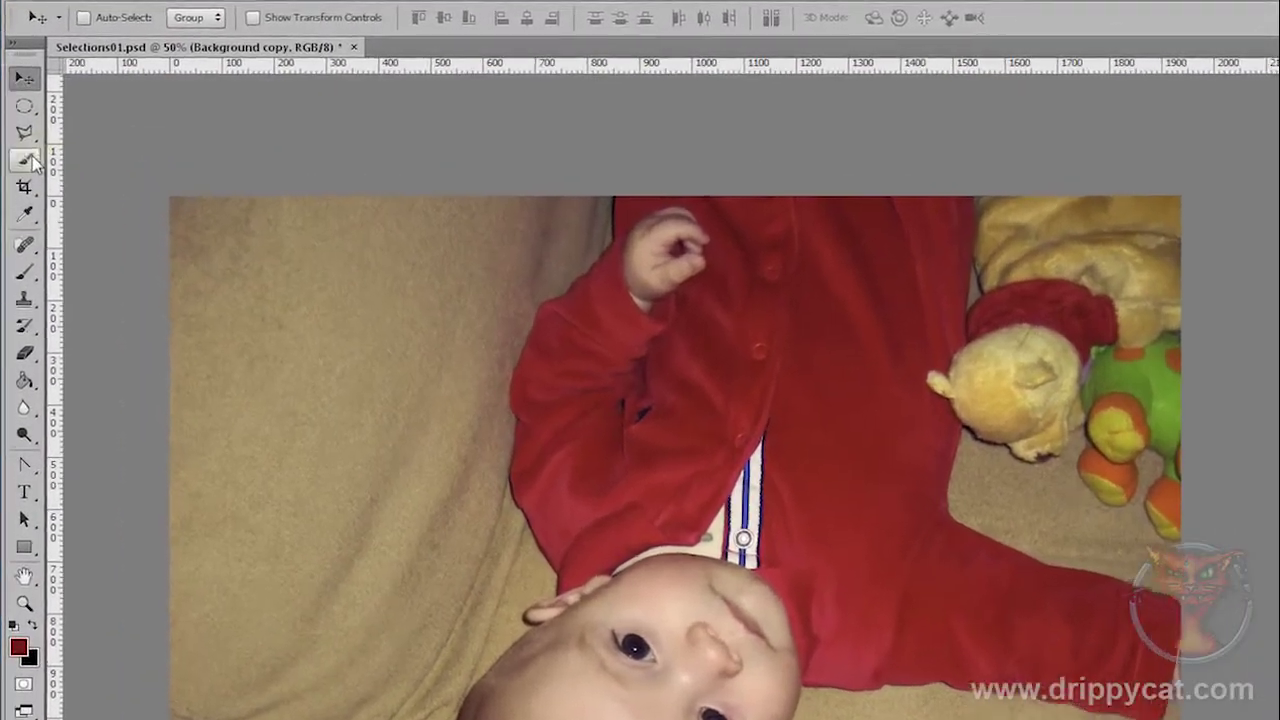
- Select the red romper with the Magic Wand at tolerance 32
{"action": "left_click", "coordinate": [30, 162]}
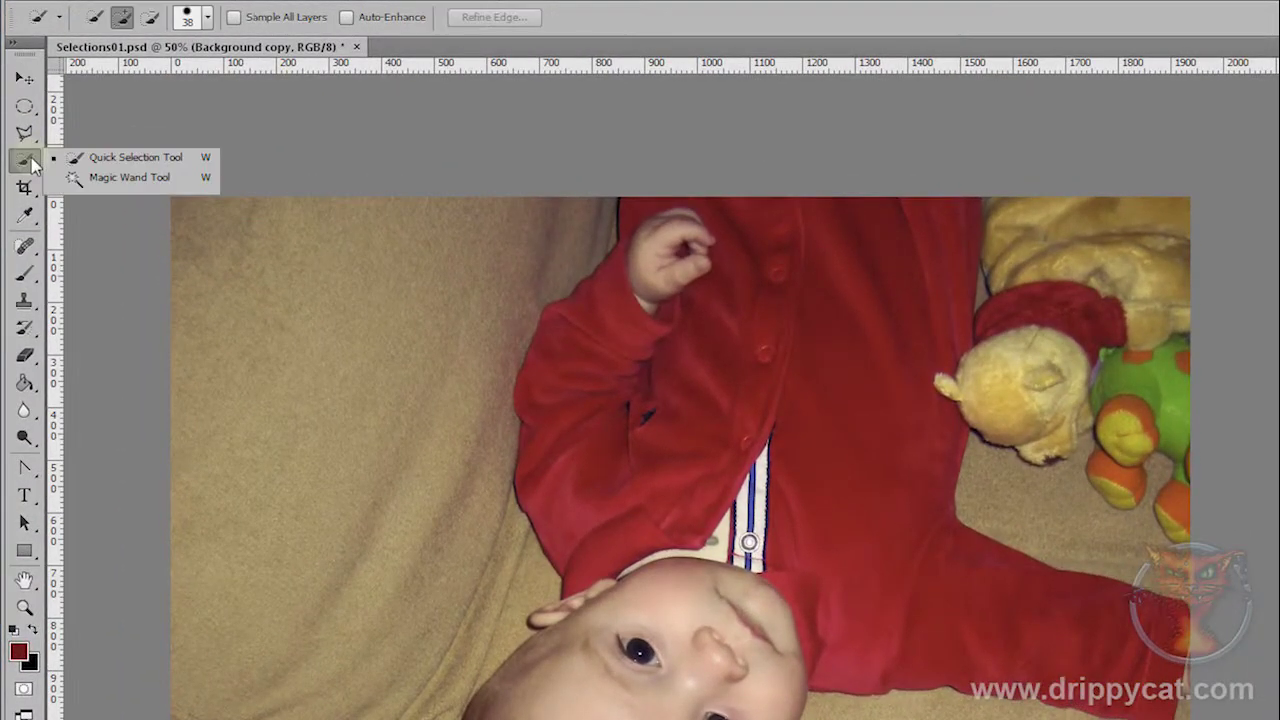
{"action": "left_click", "coordinate": [116, 178]}
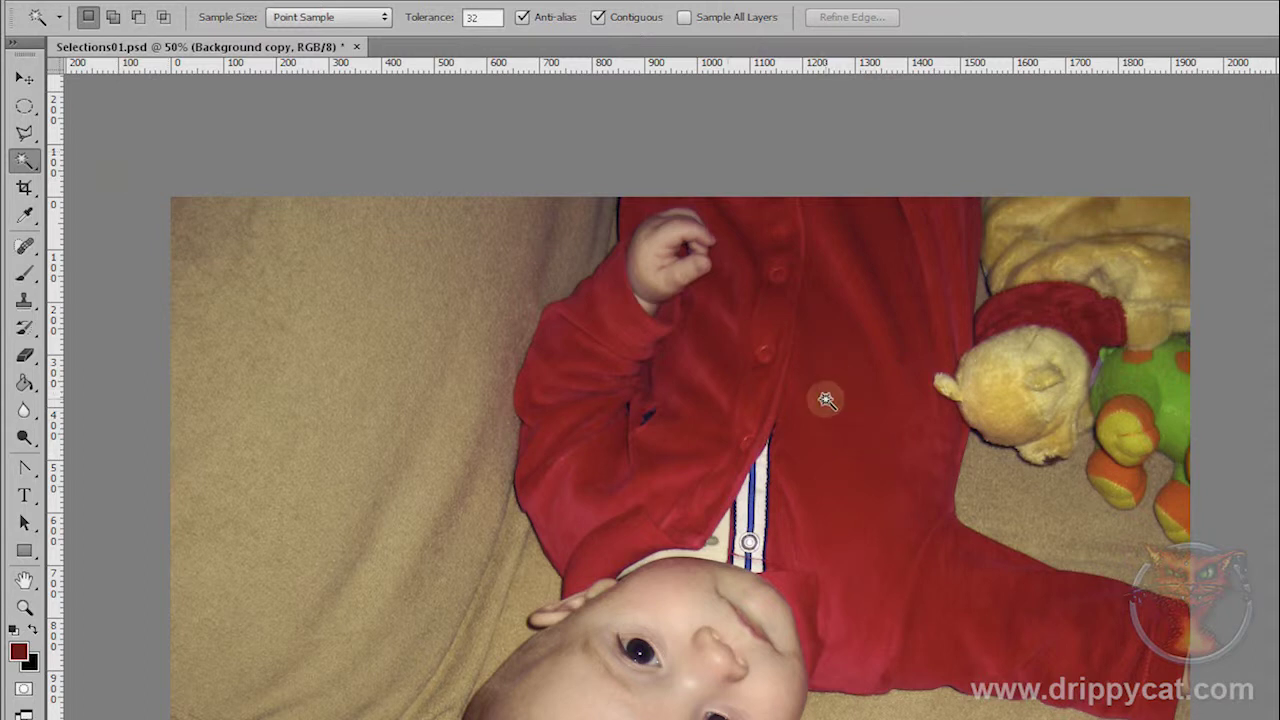
{"action": "left_click", "coordinate": [685, 469]}
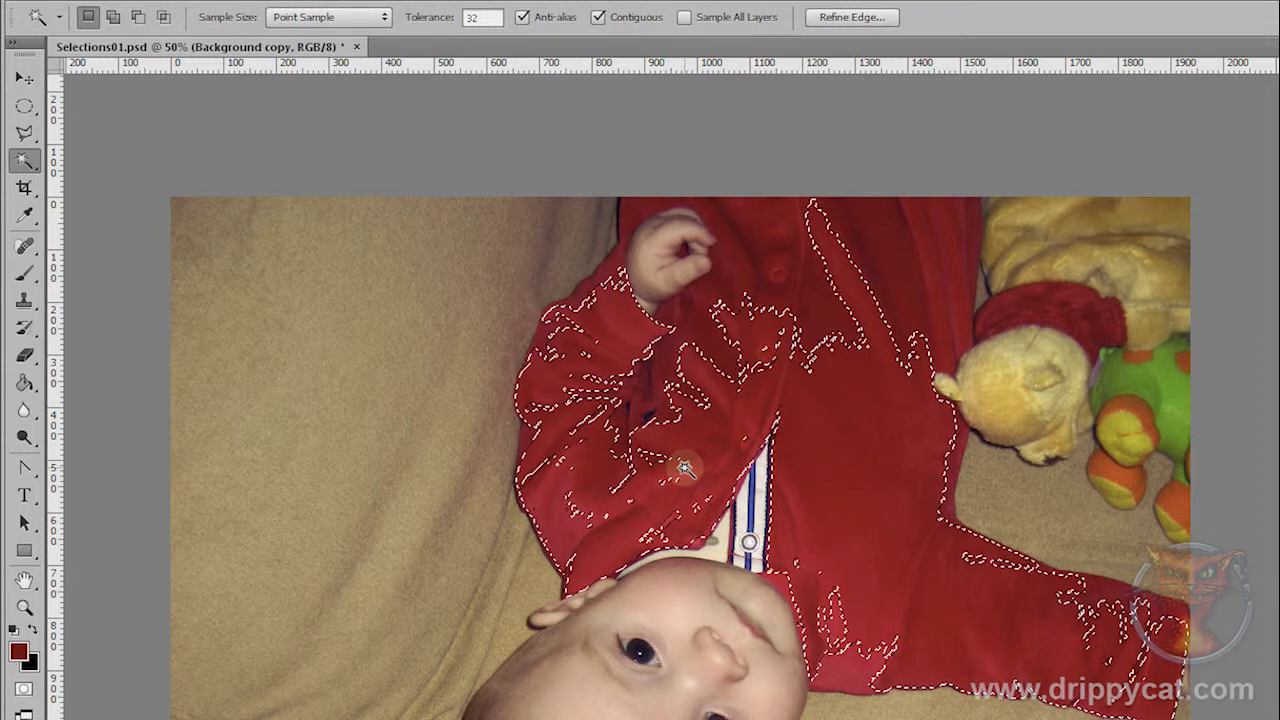
- Deselect, then reselect the romper with the Magic Wand at tolerance 50
{"action": "key", "text": "ctrl+d"}
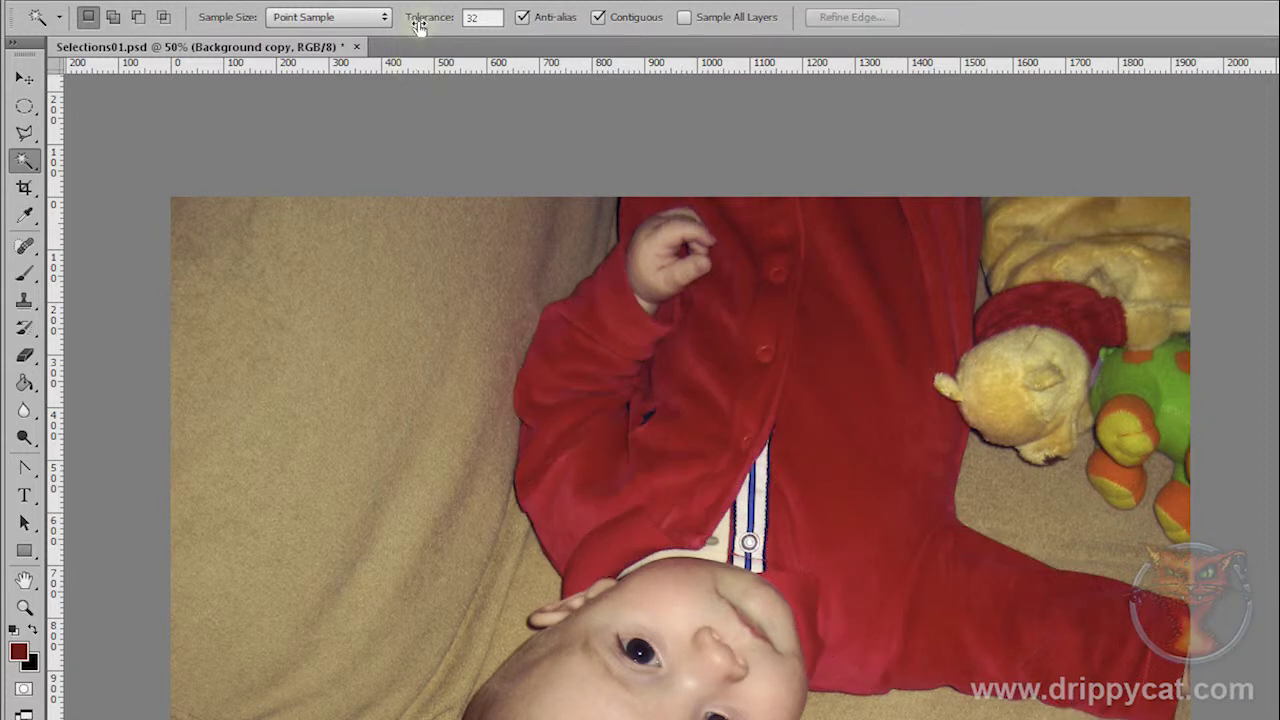
{"action": "type", "text": "50"}
{"action": "key", "text": "Return"}
{"action": "left_click", "coordinate": [720, 393]}
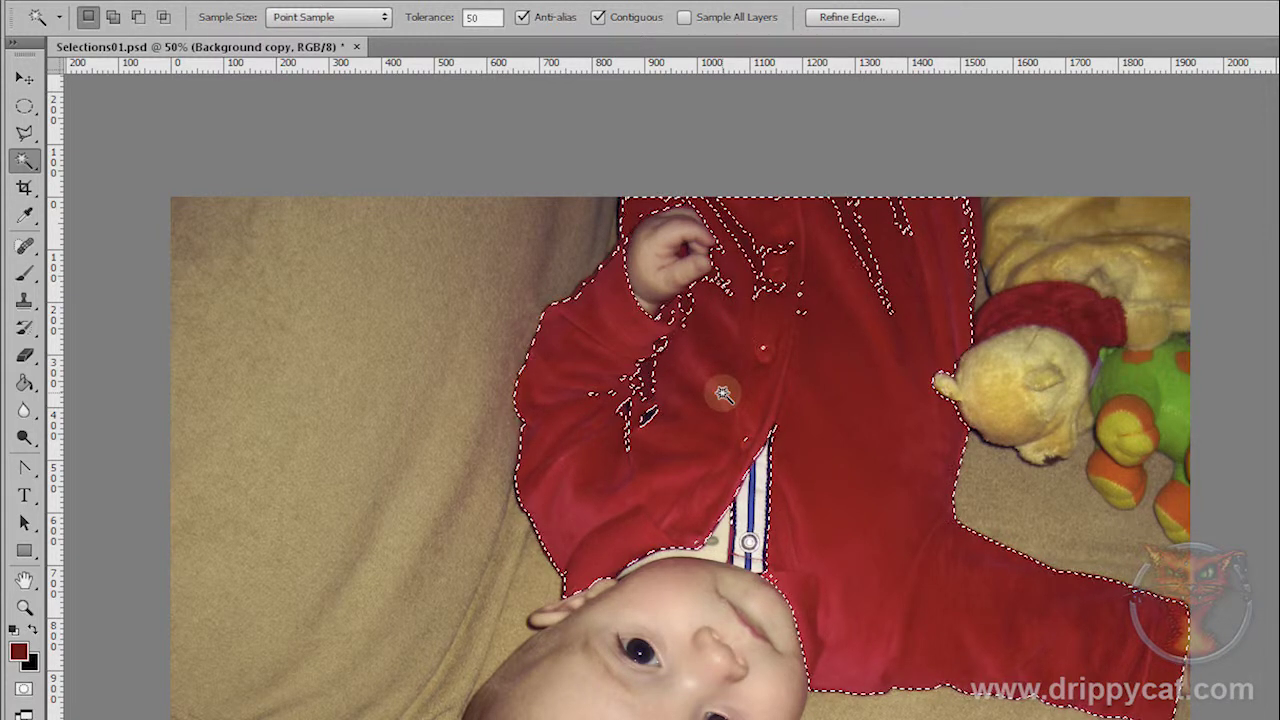
- Resample the romper at tolerance 10, then clear the small selection
{"action": "key", "text": "ctrl+d"}
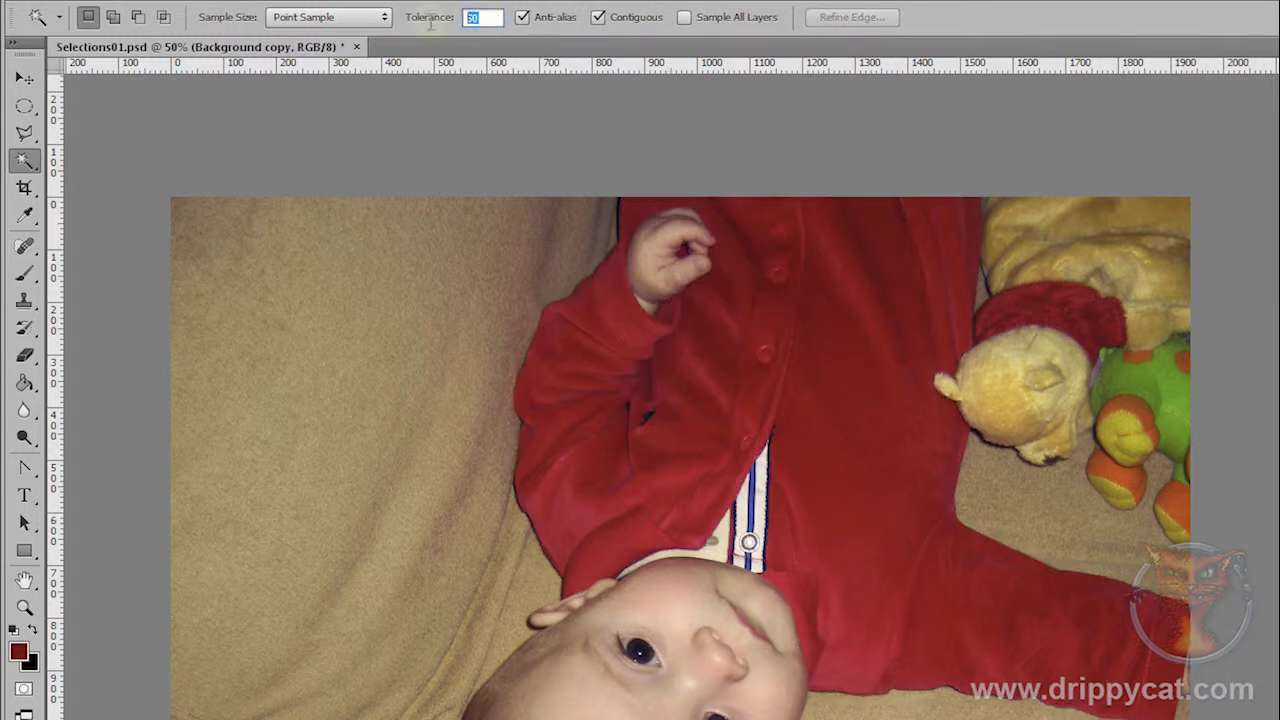
{"action": "key", "text": "Return"}
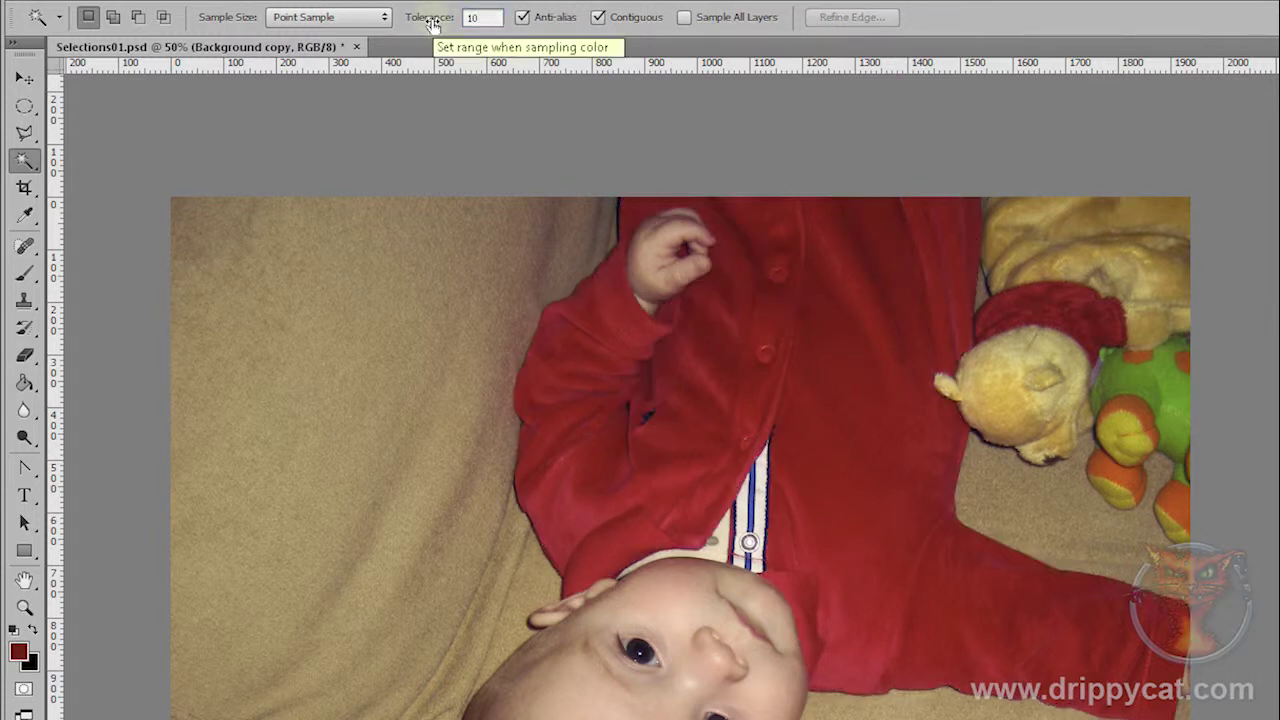
{"action": "left_click", "coordinate": [708, 423]}
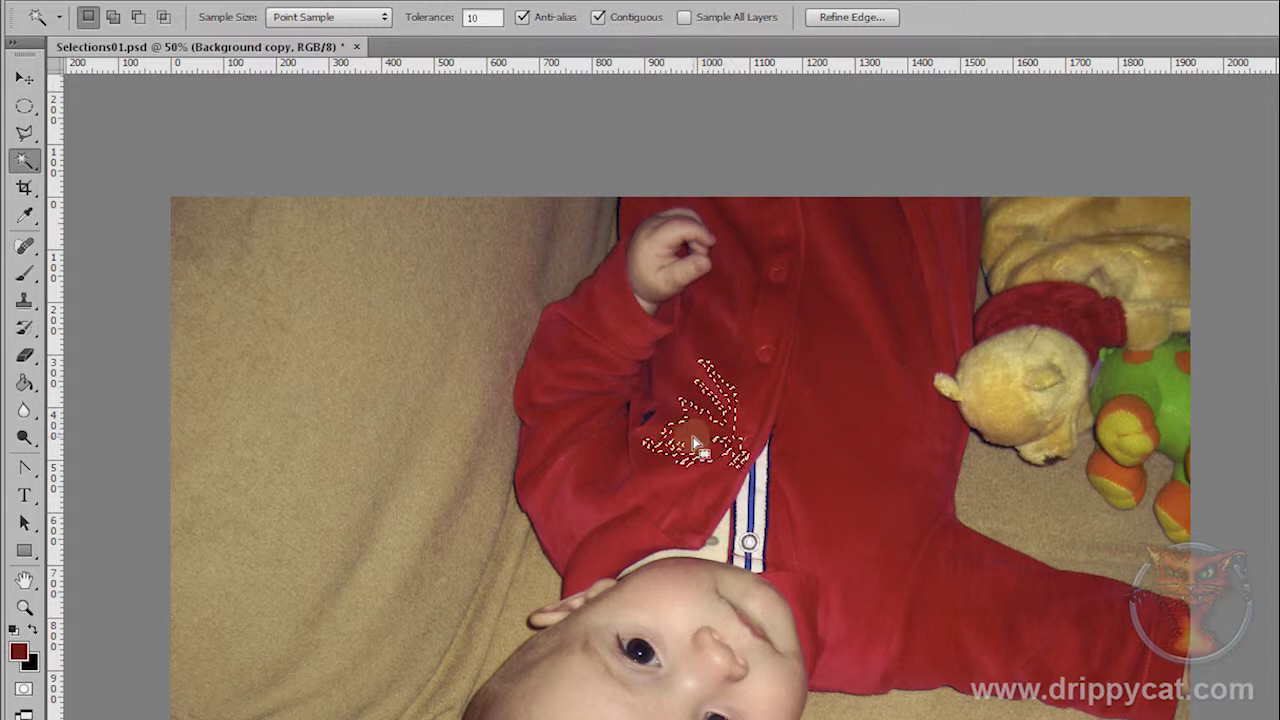
{"action": "key", "text": "ctrl+d"}
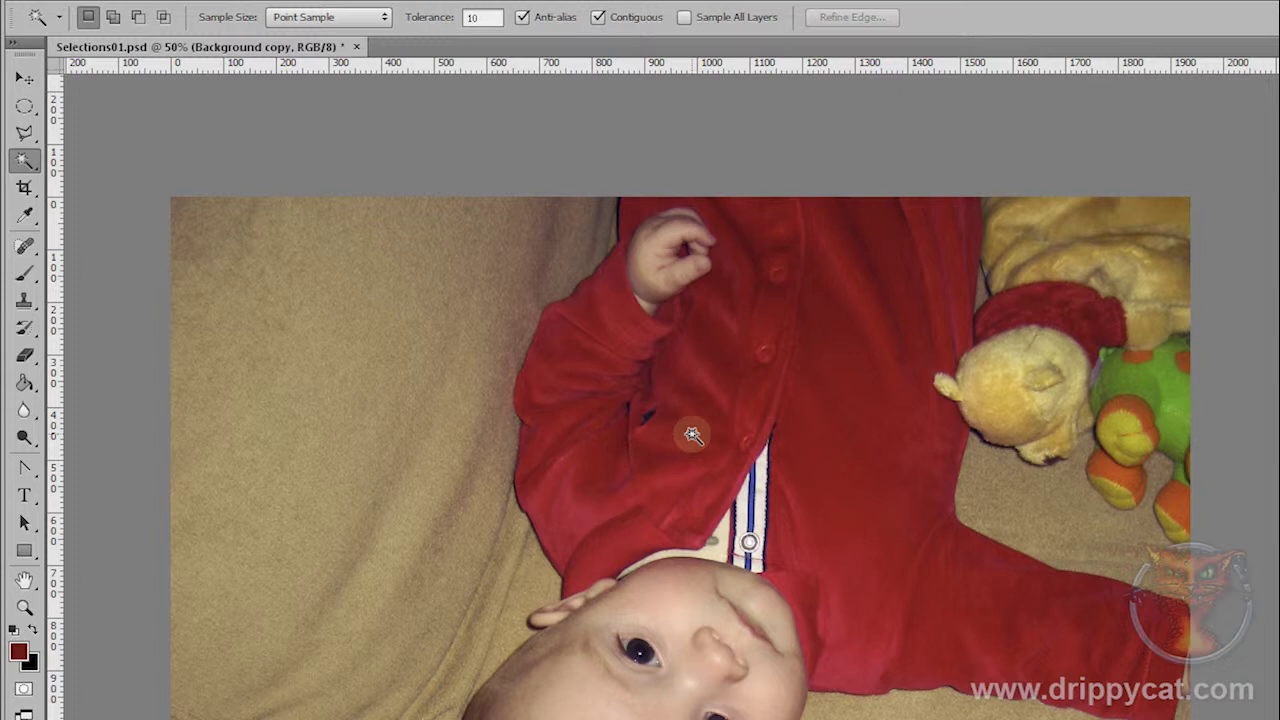
- With Contiguous off, sample the reds on the romper and the toy's hat, then deselect
{"action": "left_click", "coordinate": [599, 18]}
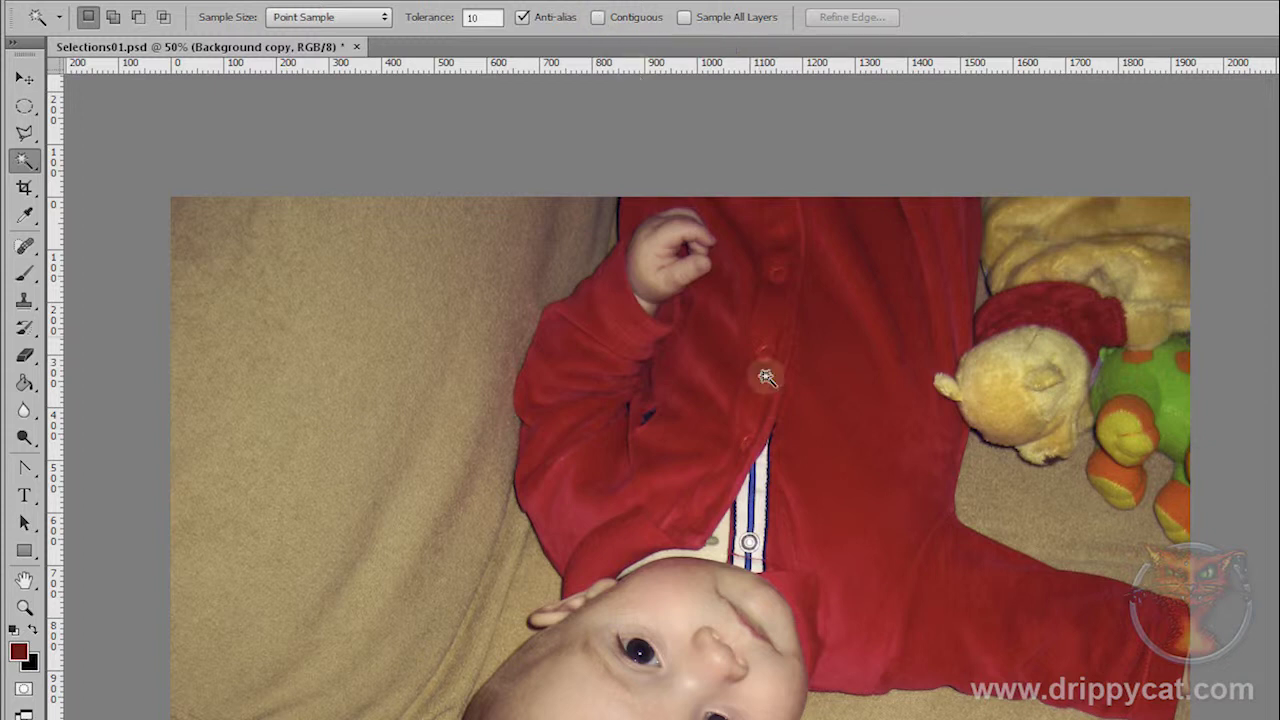
{"action": "left_click", "coordinate": [706, 405]}
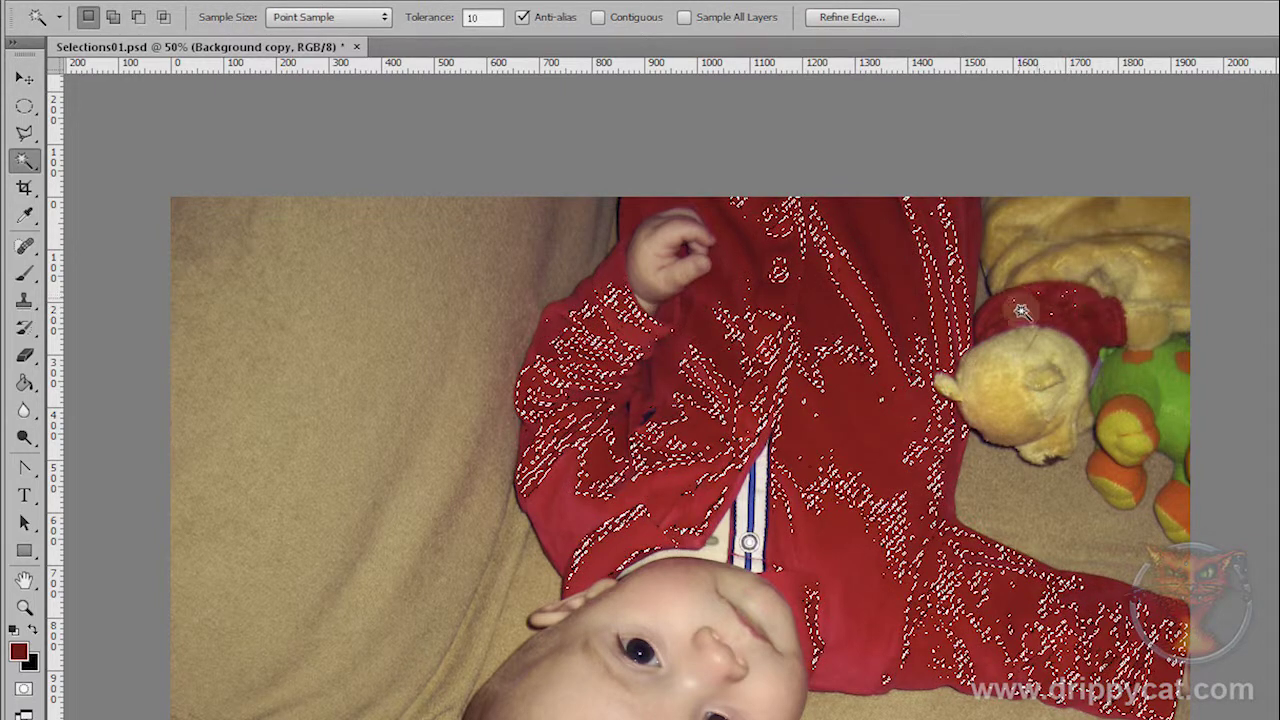
{"action": "left_click", "coordinate": [1055, 305]}
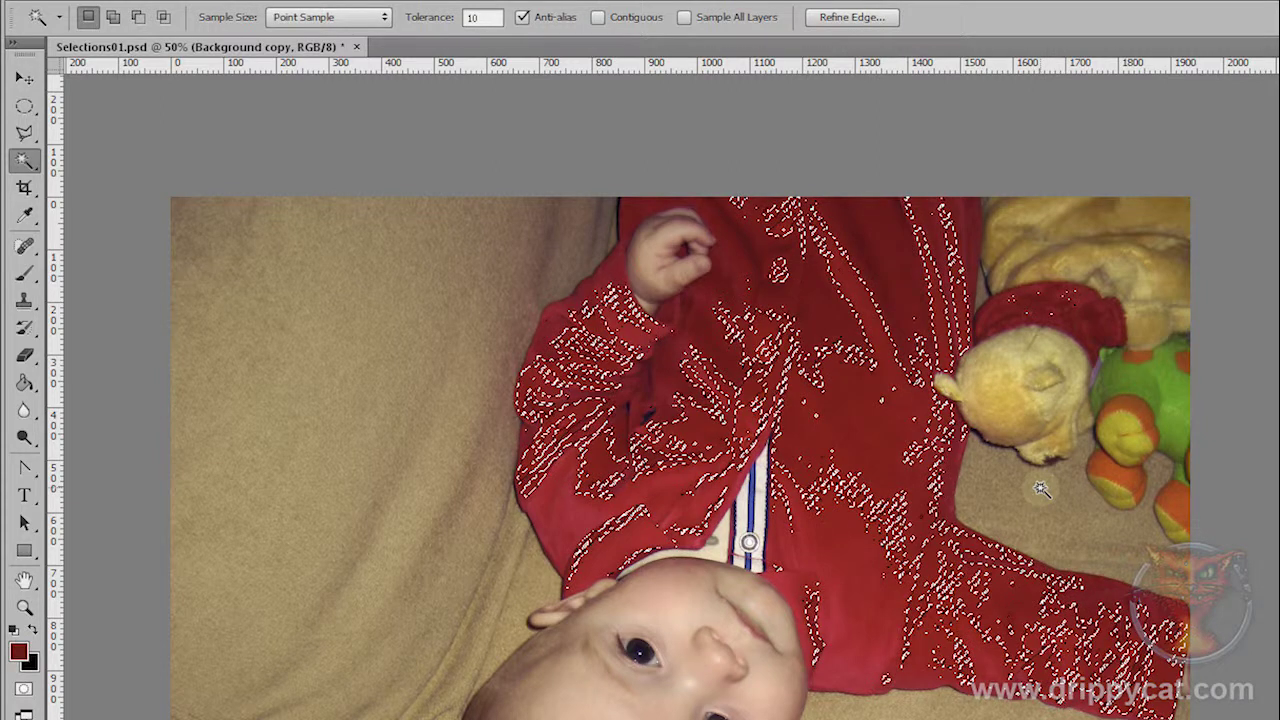
{"action": "key", "text": "ctrl+d"}
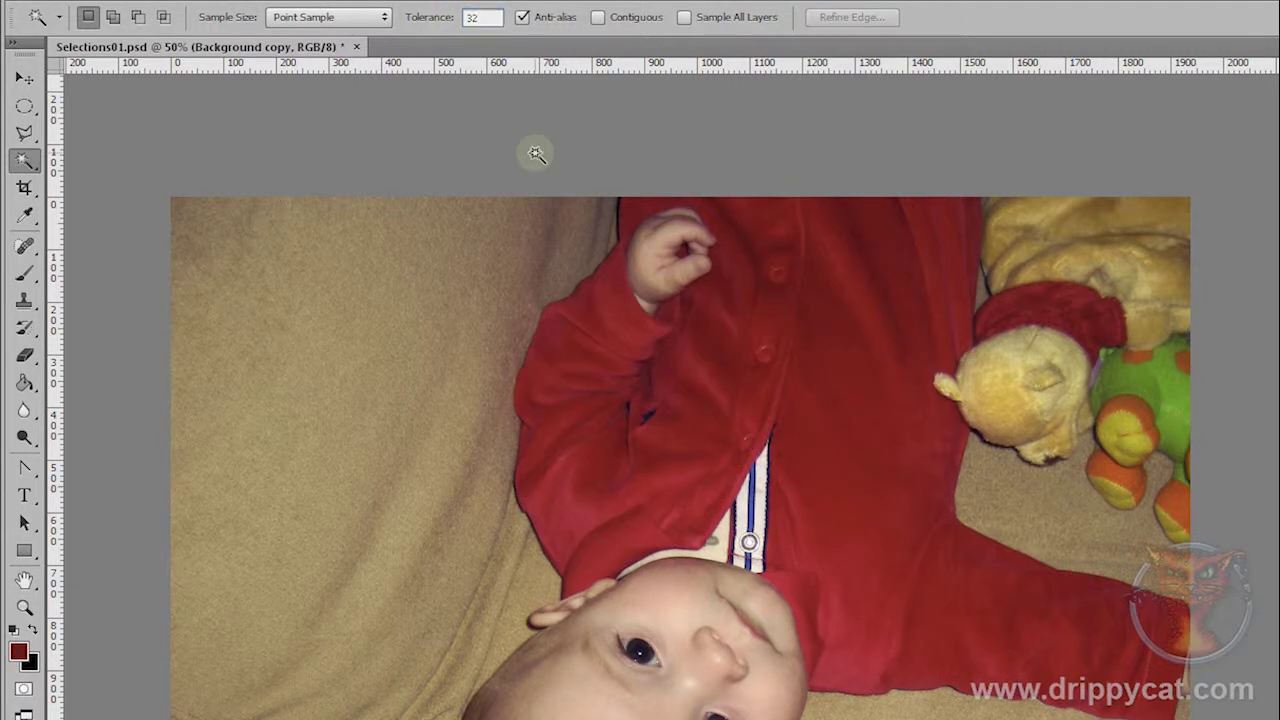
- Turn Contiguous back on and build up the selection over the sleeve, torso, arm, lower romper and chest
{"action": "left_click", "coordinate": [598, 18]}
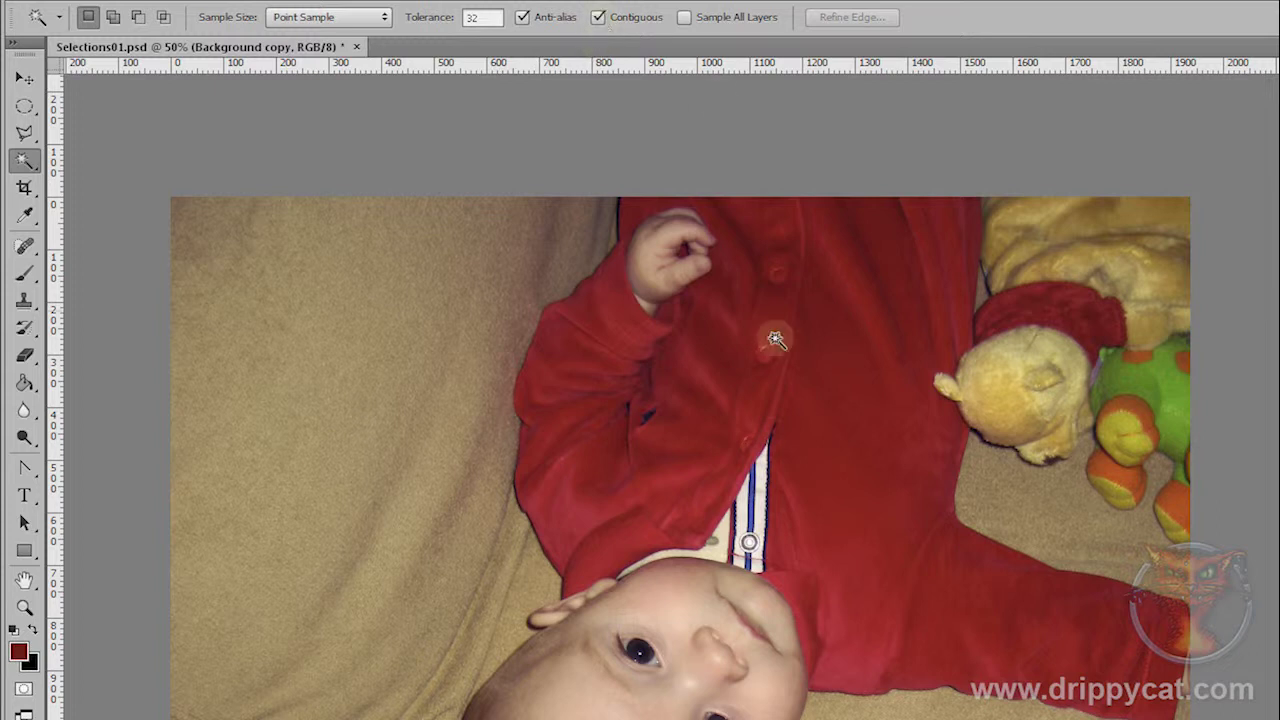
{"action": "left_click", "coordinate": [665, 453]}
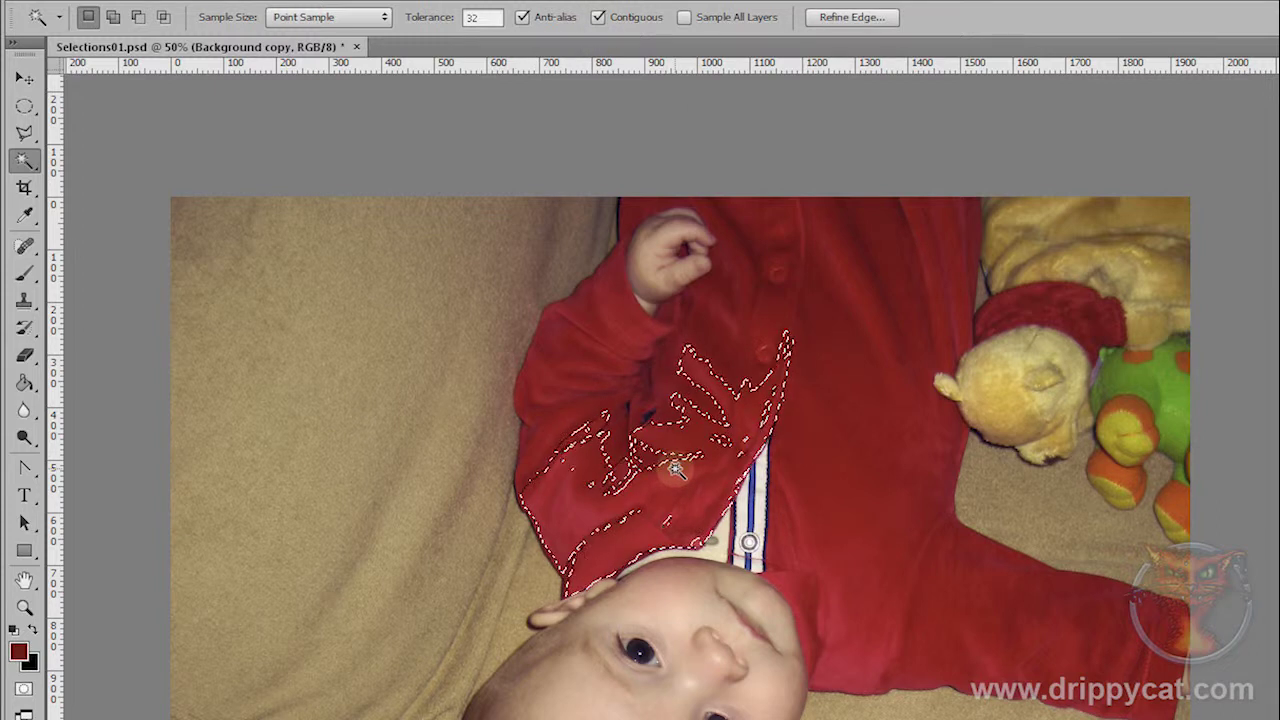
{"action": "left_click", "coordinate": [600, 322], "text": "shift"}
{"action": "left_click", "coordinate": [866, 486]}
{"action": "left_click", "coordinate": [857, 660]}
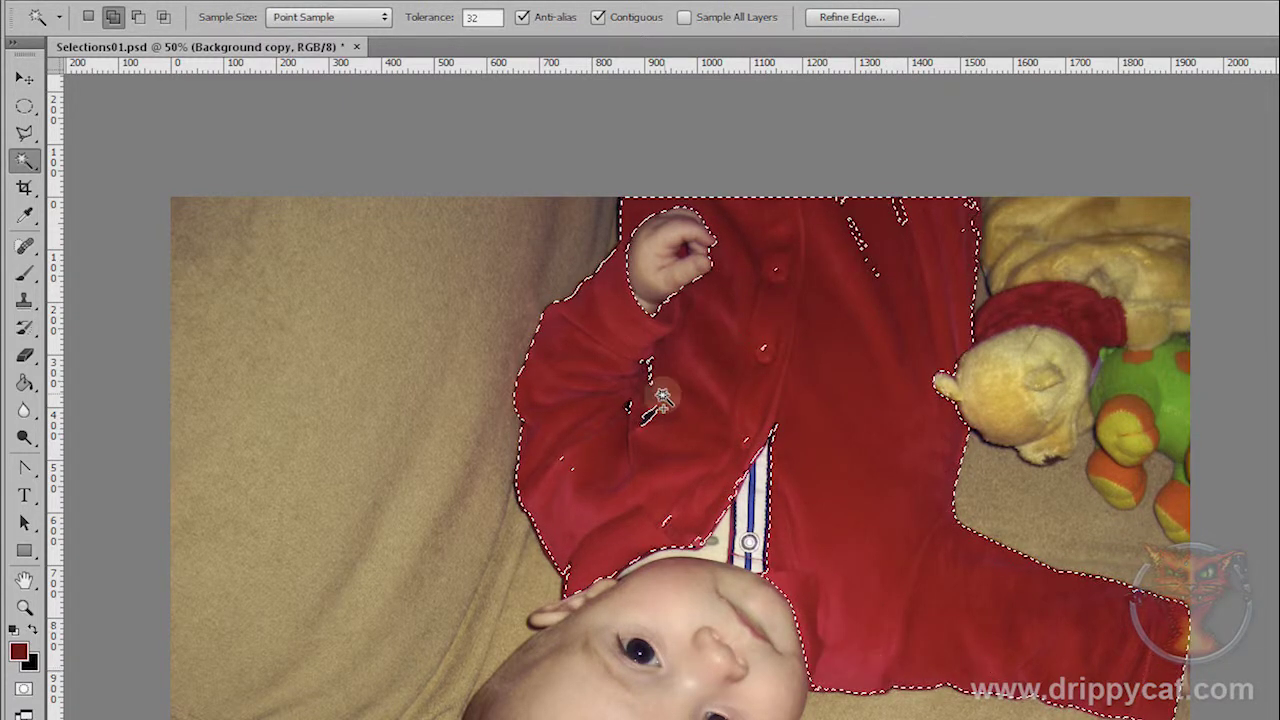
{"action": "left_click", "coordinate": [866, 232]}
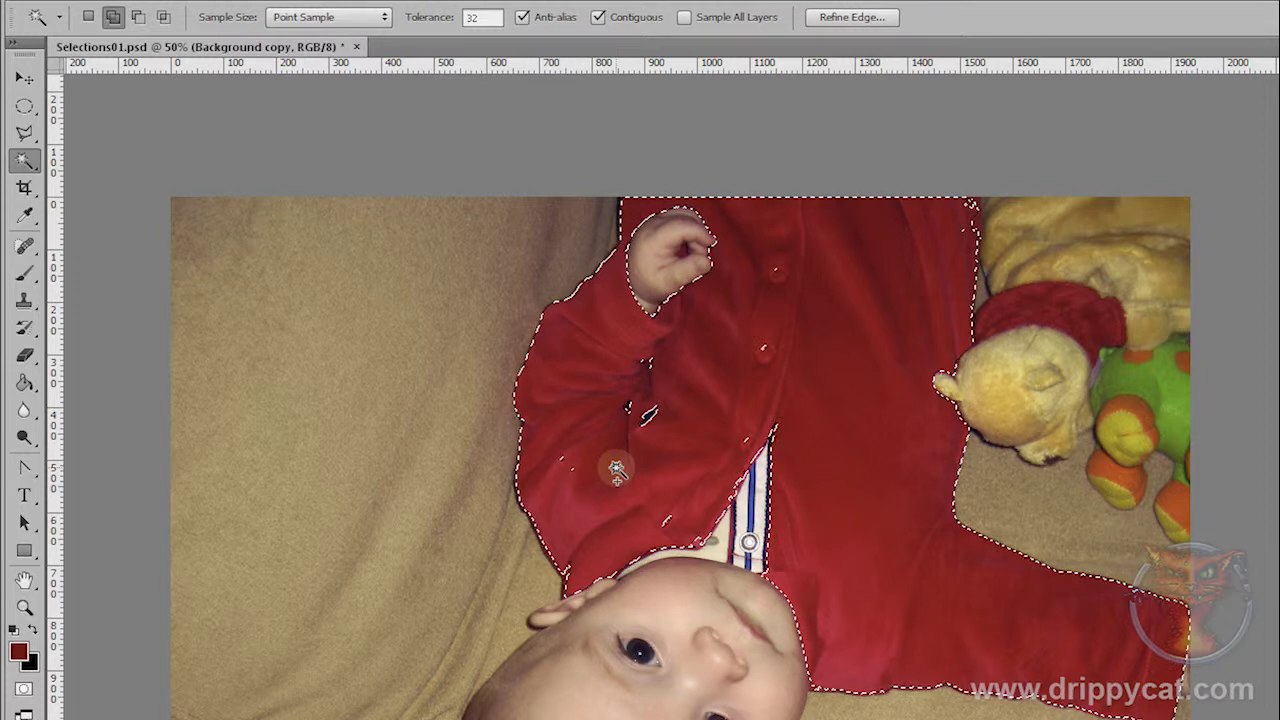
- Fill the shirt's remaining selection holes with freehand Lasso additions, including the top-right area
{"action": "left_click", "coordinate": [26, 139]}
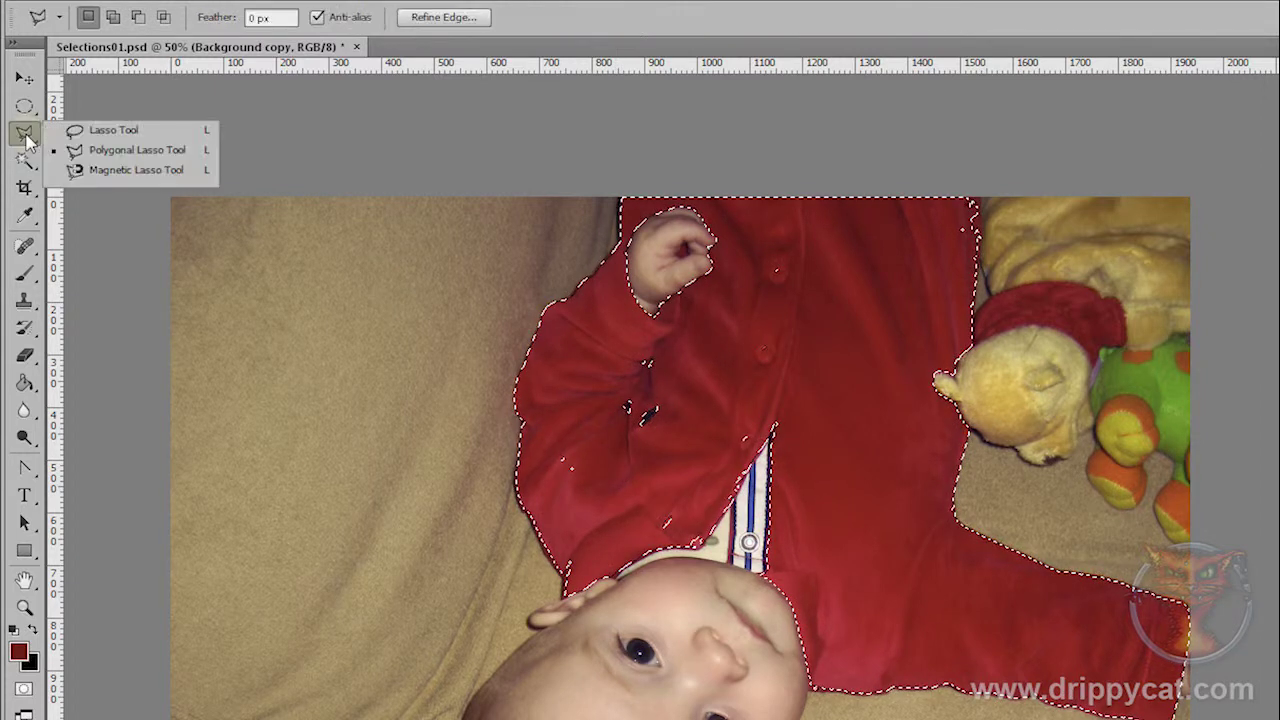
{"action": "left_click", "coordinate": [113, 133]}
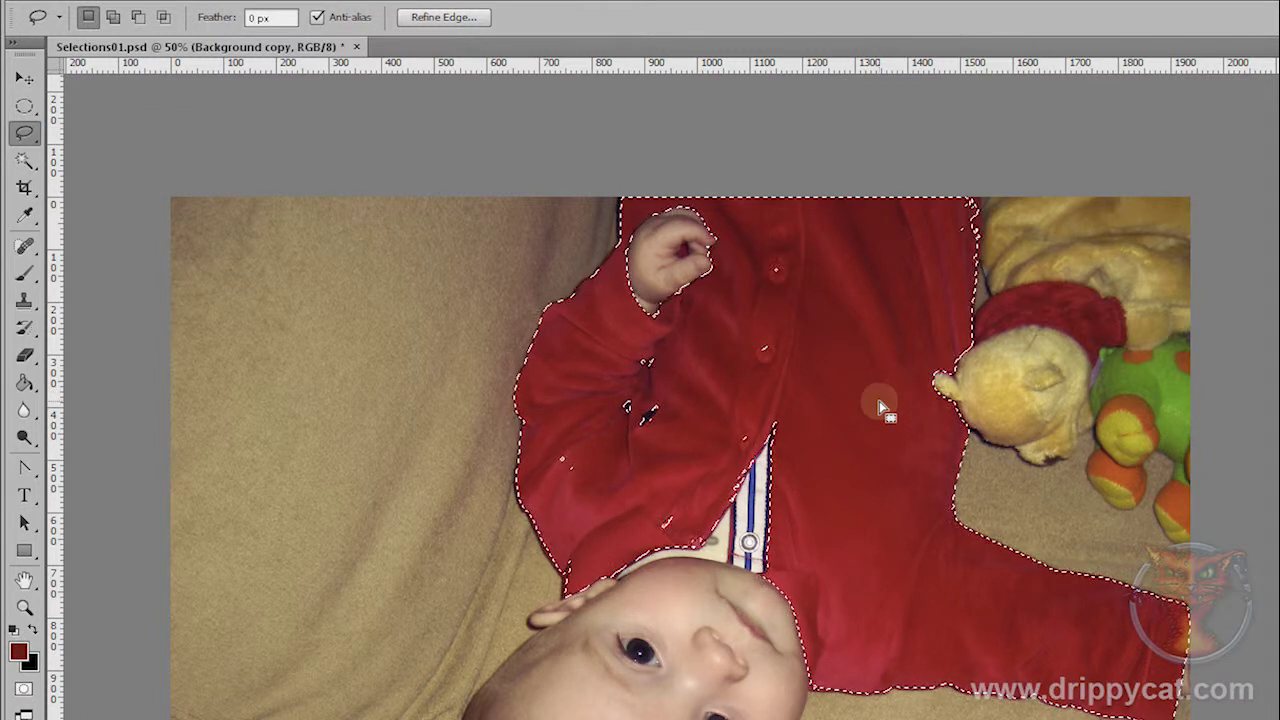
{"action": "mouse_move", "coordinate": [870, 238]}
{"action": "left_mouse_down"}
{"action": "mouse_move", "coordinate": [776, 249]}
{"action": "mouse_move", "coordinate": [740, 292]}
{"action": "left_mouse_up"}
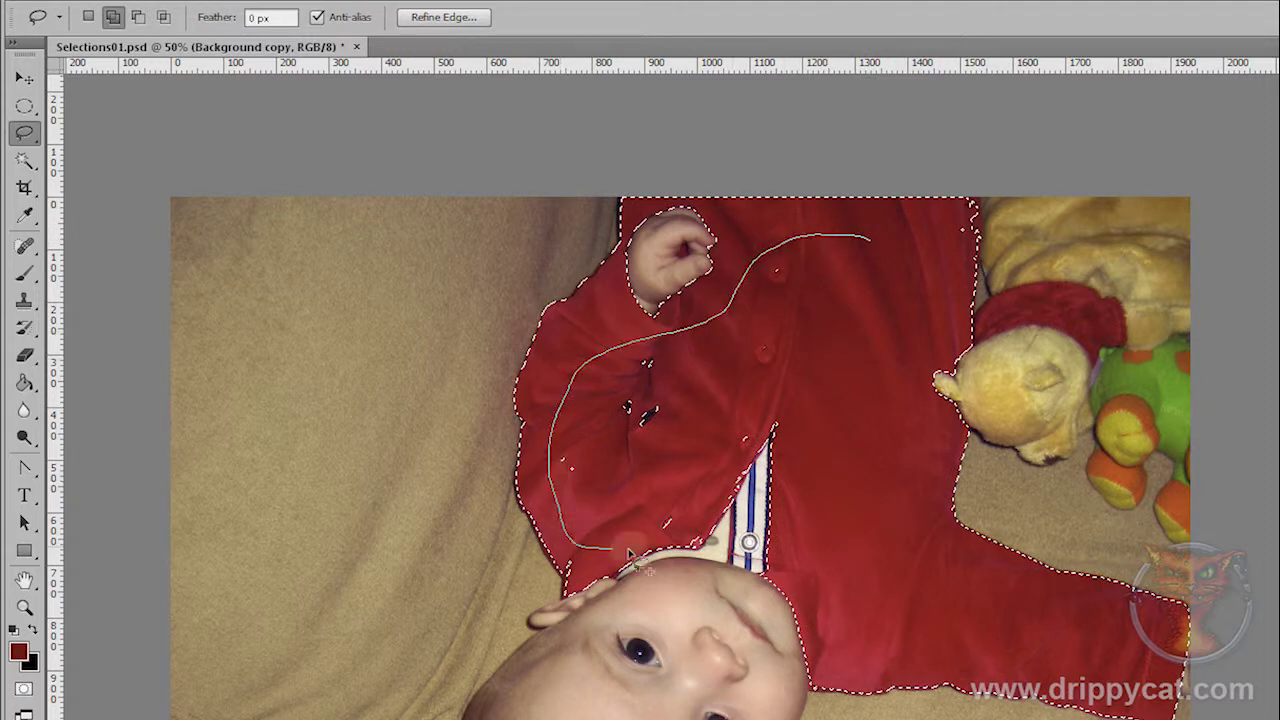
{"action": "mouse_move", "coordinate": [685, 520]}
{"action": "left_mouse_down"}
{"action": "mouse_move", "coordinate": [745, 470]}
{"action": "mouse_move", "coordinate": [848, 343]}
{"action": "mouse_move", "coordinate": [880, 252]}
{"action": "mouse_move", "coordinate": [868, 240]}
{"action": "left_mouse_up"}
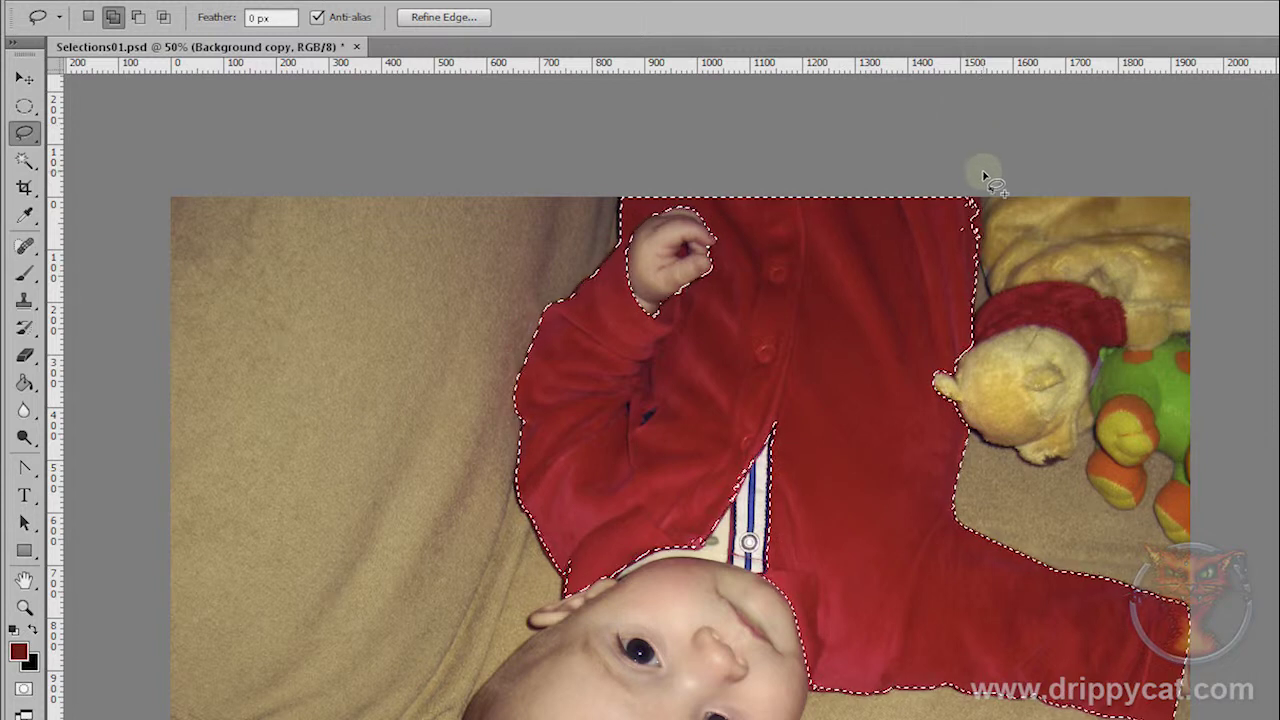
{"action": "mouse_move", "coordinate": [985, 208]}
{"action": "left_mouse_down"}
{"action": "mouse_move", "coordinate": [976, 268]}
{"action": "mouse_move", "coordinate": [917, 350]}
{"action": "mouse_move", "coordinate": [878, 148]}
{"action": "mouse_move", "coordinate": [997, 147]}
{"action": "left_mouse_up"}
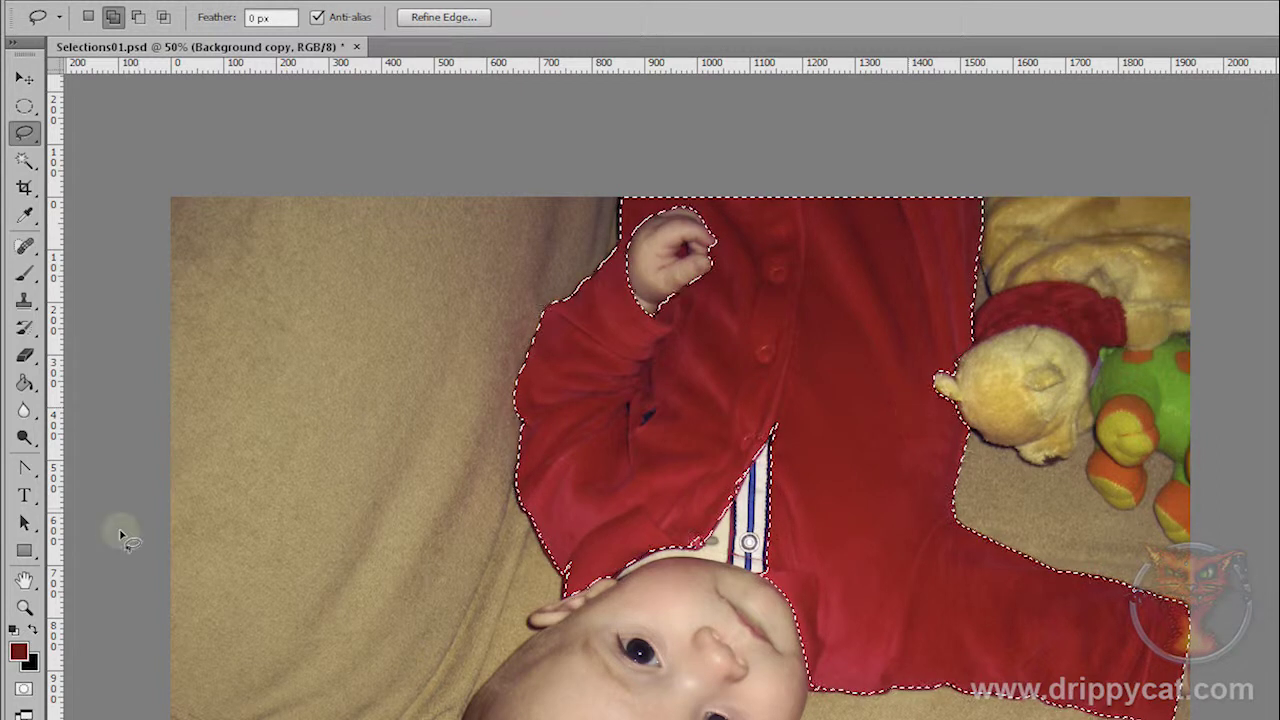
{"action": "left_click", "coordinate": [25, 606]}
- Zoom to 200% on the romper's front opening to show the ragged selection edge
{"action": "left_click", "coordinate": [705, 540]}
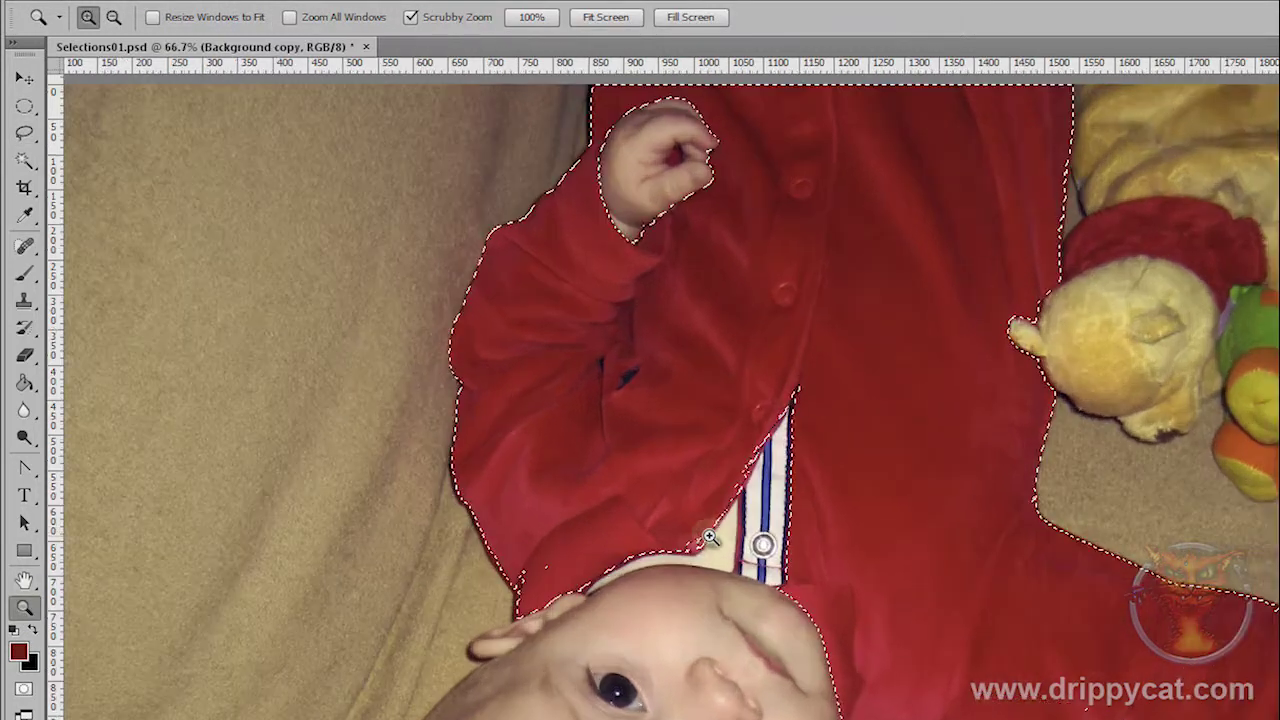
{"action": "left_click", "coordinate": [722, 532]}
{"action": "left_click", "coordinate": [722, 532]}
{"action": "left_click", "coordinate": [720, 530]}
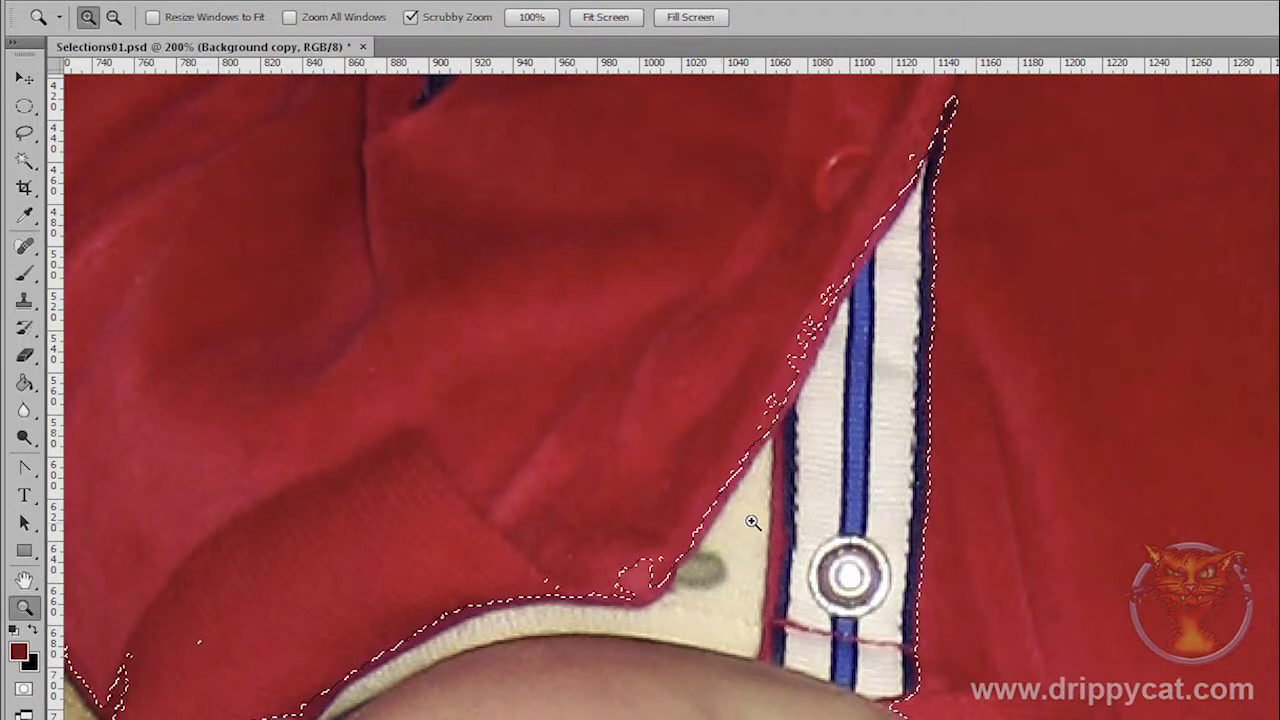
{"action": "left_click_drag", "start_coordinate": [741, 523], "coordinate": [789, 607]}
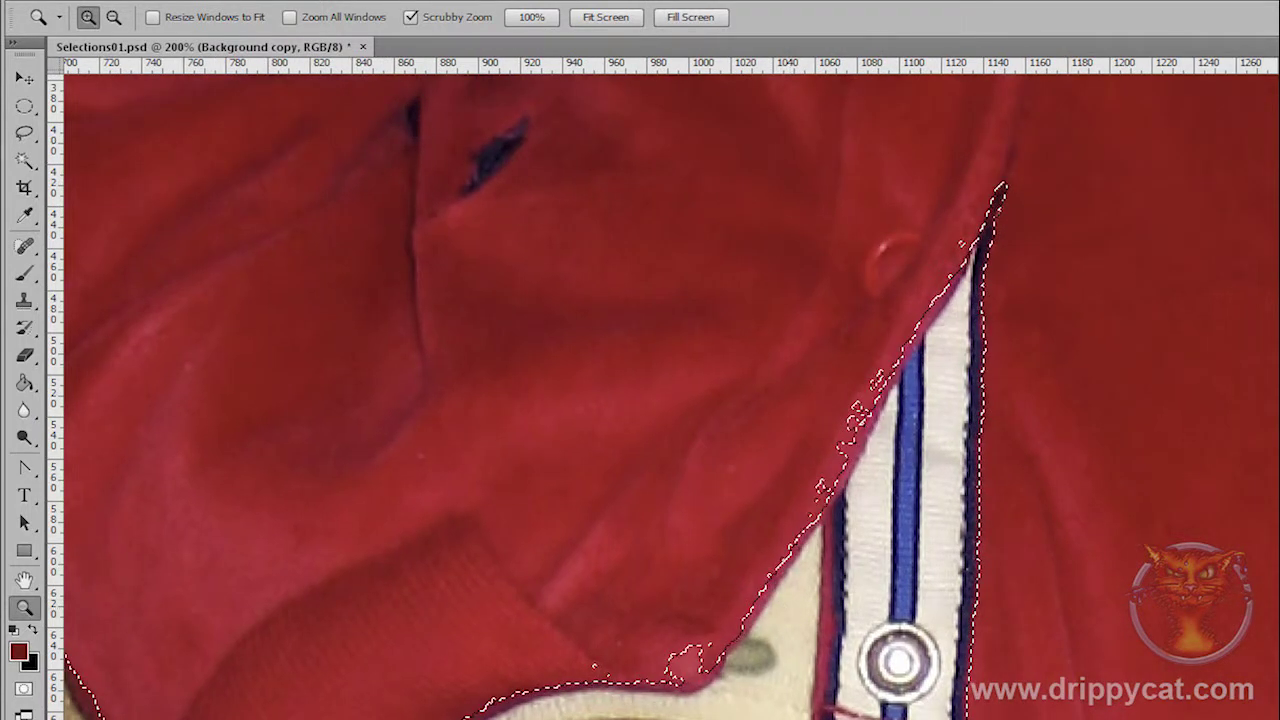
- Start a Polygonal Lasso addition down the placket edge to the opening's bottom
{"action": "left_click", "coordinate": [25, 134]}
{"action": "left_click", "coordinate": [25, 136]}
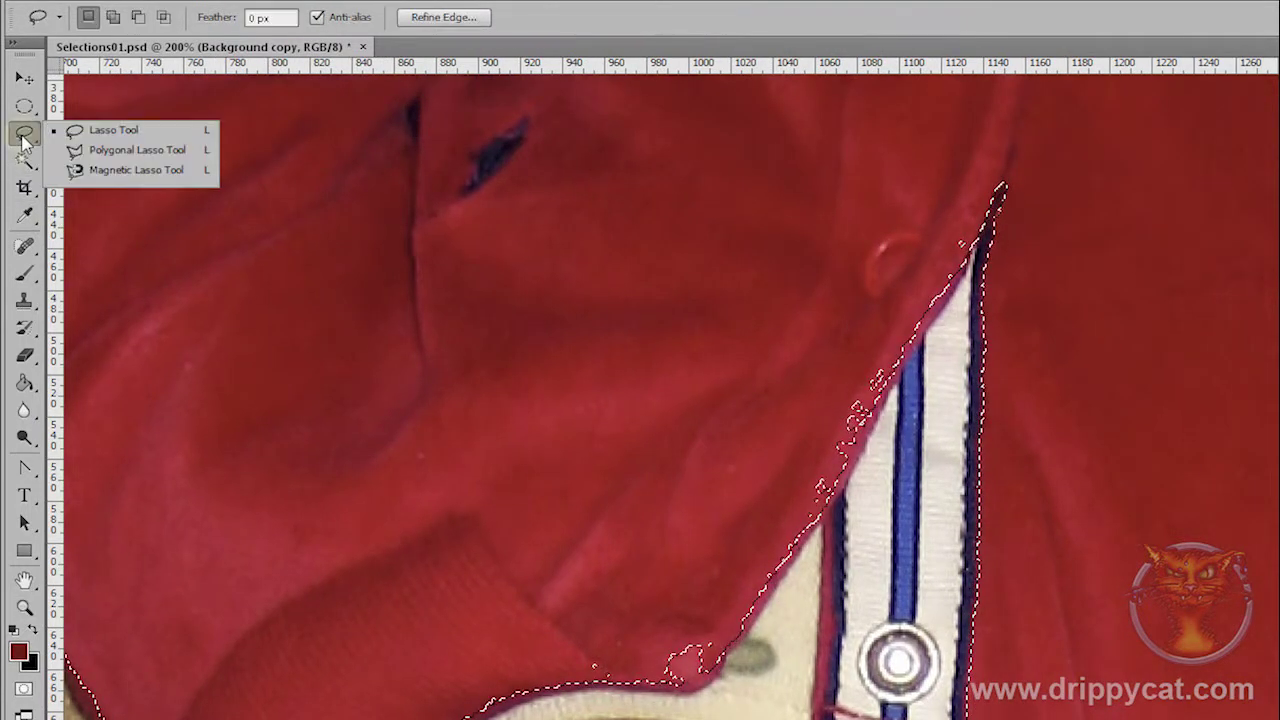
{"action": "left_click", "coordinate": [159, 145]}
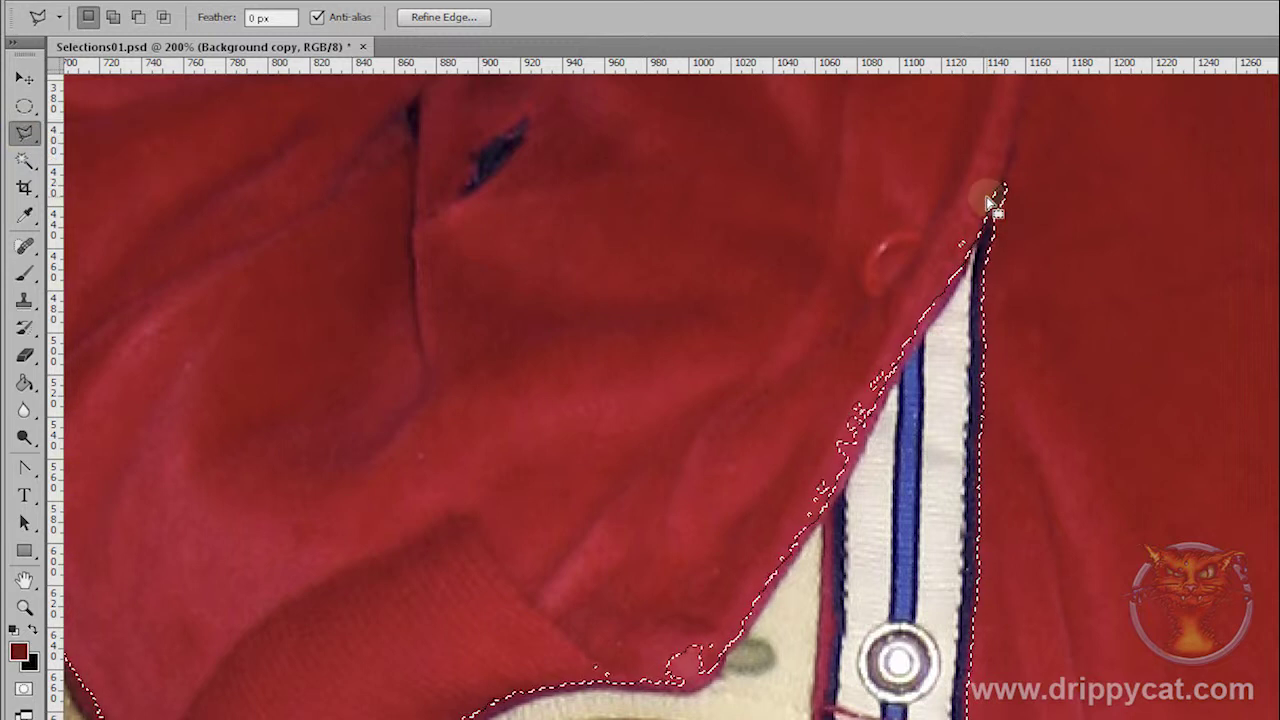
{"action": "left_click", "coordinate": [1046, 128], "text": "shift"}
{"action": "left_click", "coordinate": [974, 211]}
{"action": "left_click", "coordinate": [960, 266]}
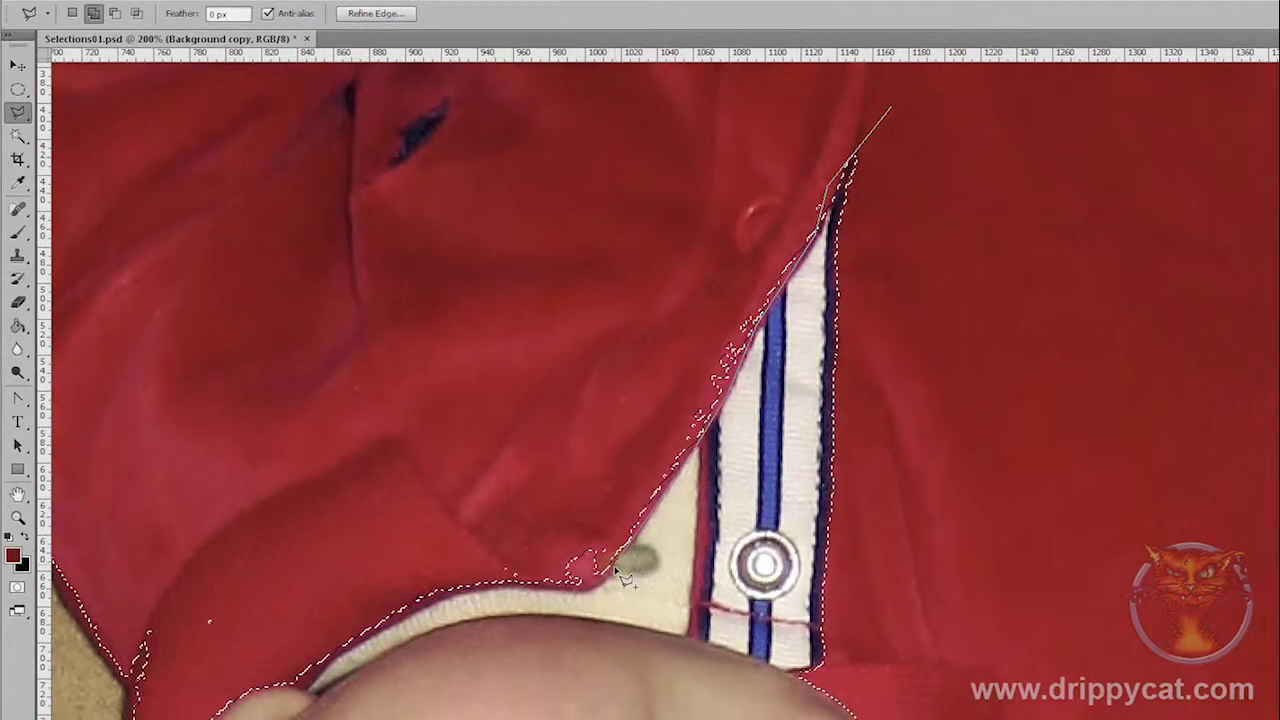
{"action": "left_click", "coordinate": [605, 585]}
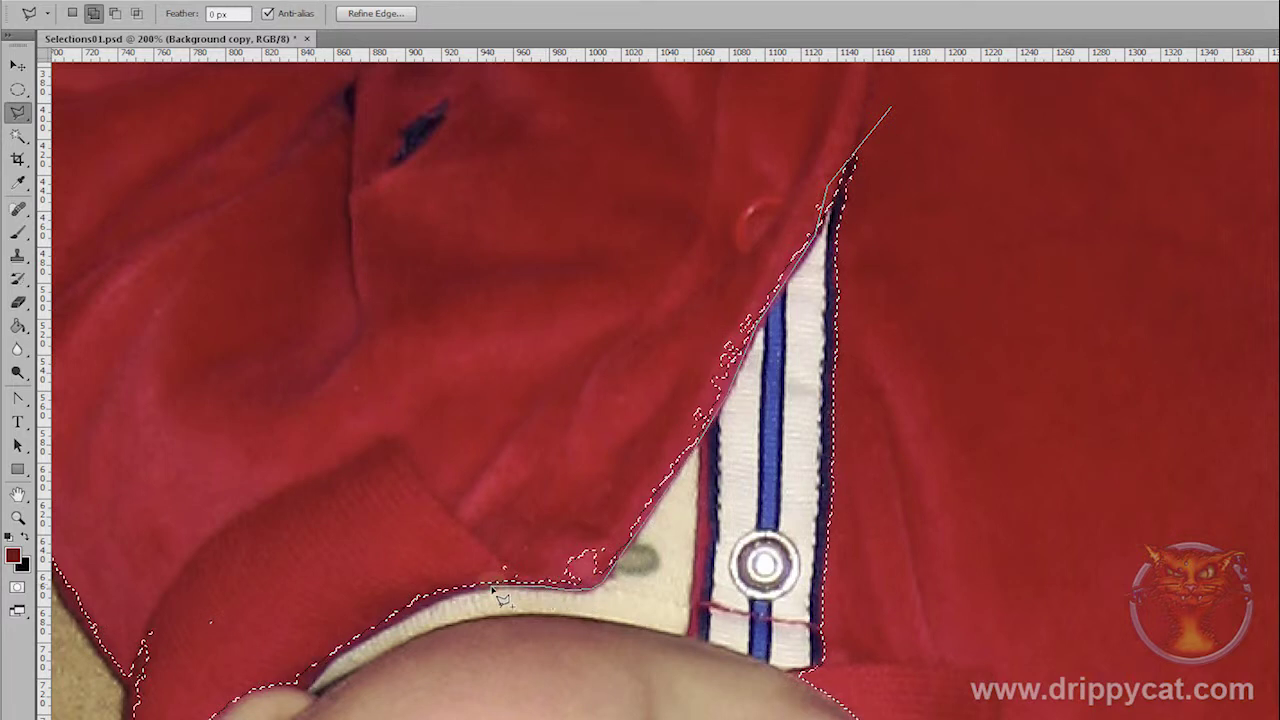
- Continue the outline along the collar and back through the red fabric, closing it
{"action": "left_click", "coordinate": [441, 600]}
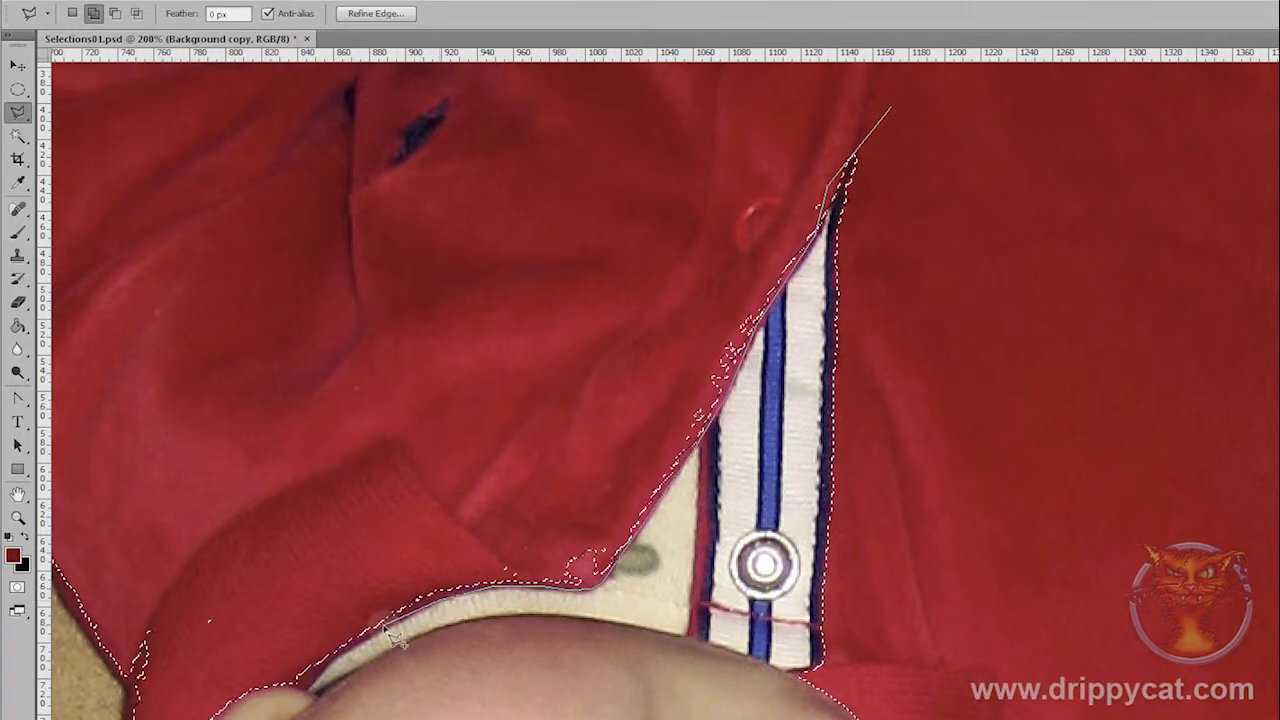
{"action": "left_click", "coordinate": [301, 687]}
{"action": "left_click", "coordinate": [205, 628]}
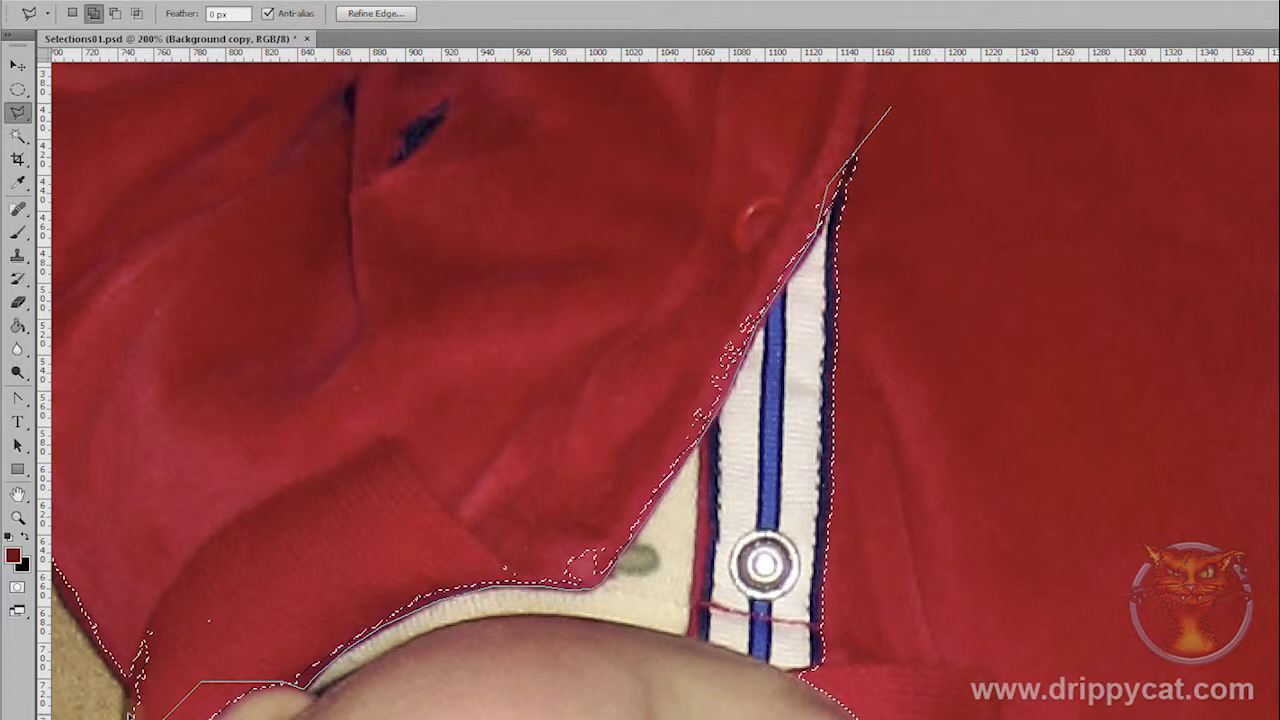
{"action": "left_click", "coordinate": [128, 580]}
{"action": "left_click", "coordinate": [262, 448]}
{"action": "left_click", "coordinate": [456, 352]}
{"action": "left_click", "coordinate": [645, 168]}
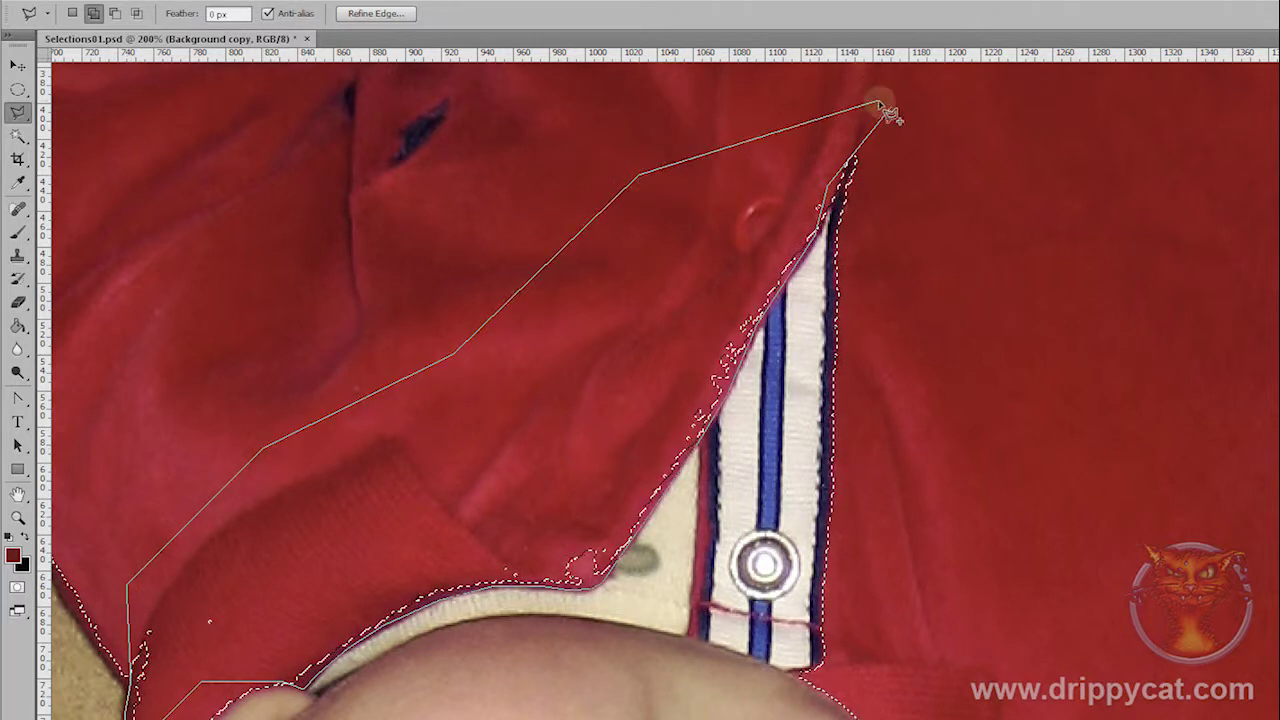
{"action": "left_click", "coordinate": [888, 107]}
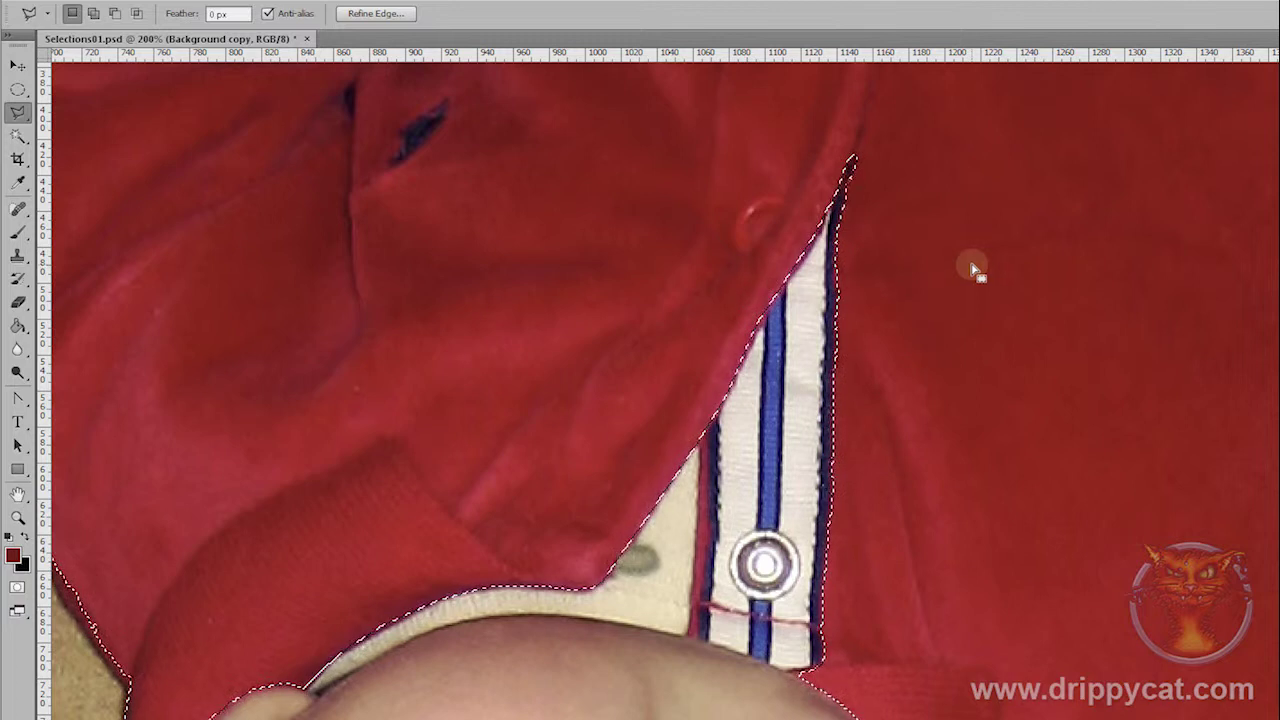
- Zoom out to inspect the whole photo, then zoom back in and centre the romper
{"action": "left_click", "coordinate": [17, 517]}
{"action": "left_click", "coordinate": [356, 375], "text": "alt"}
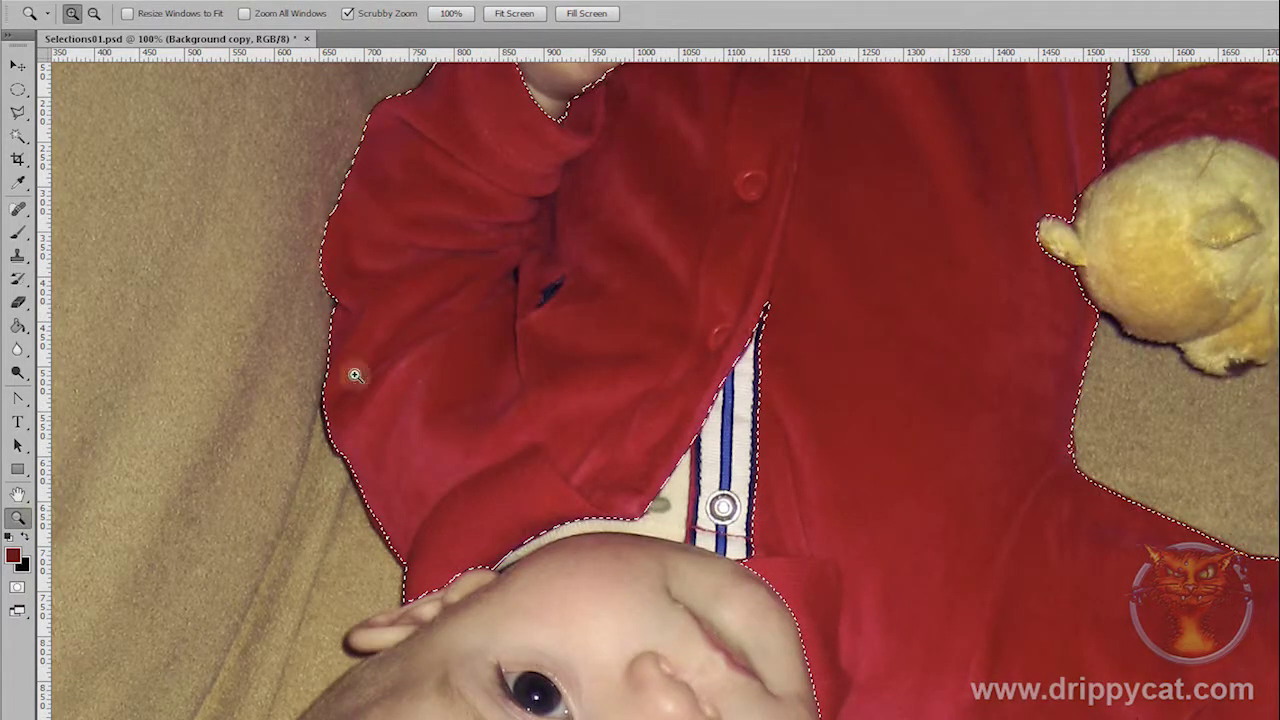
{"action": "left_click", "coordinate": [630, 130], "text": "alt"}
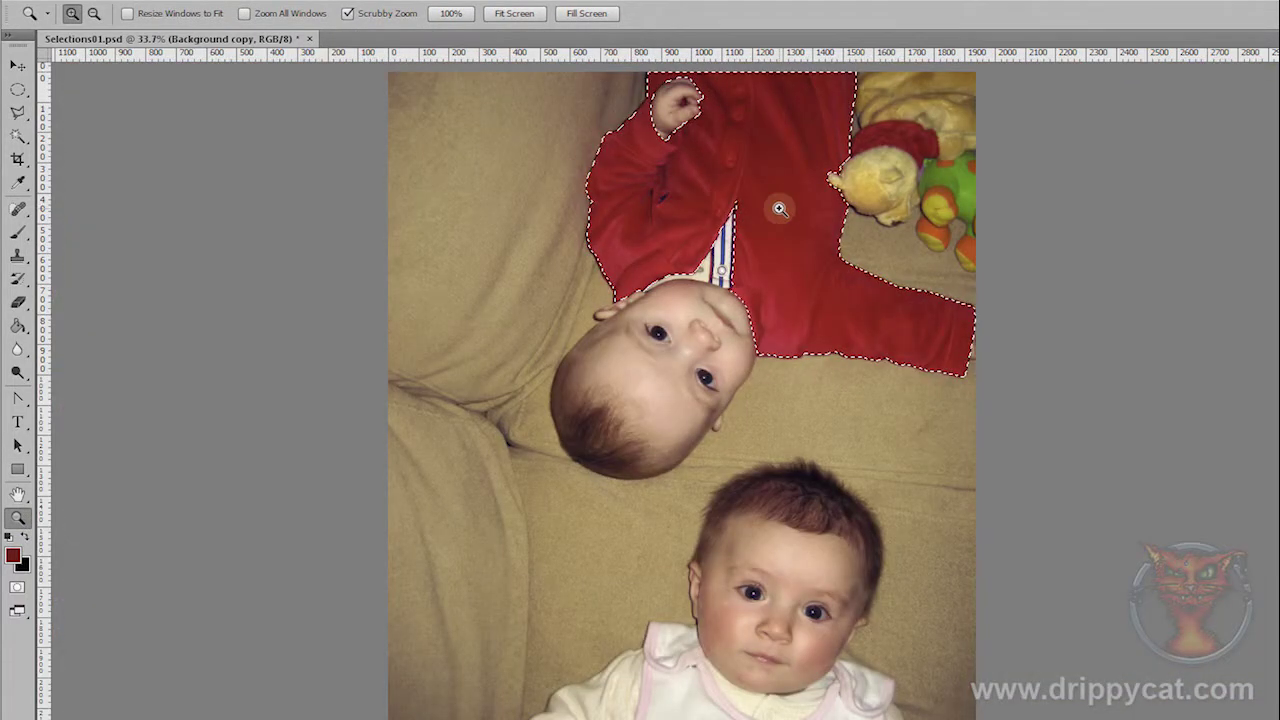
{"action": "left_click", "coordinate": [741, 196]}
{"action": "left_click", "coordinate": [741, 196]}
{"action": "left_click_drag", "start_coordinate": [669, 177], "coordinate": [728, 388]}
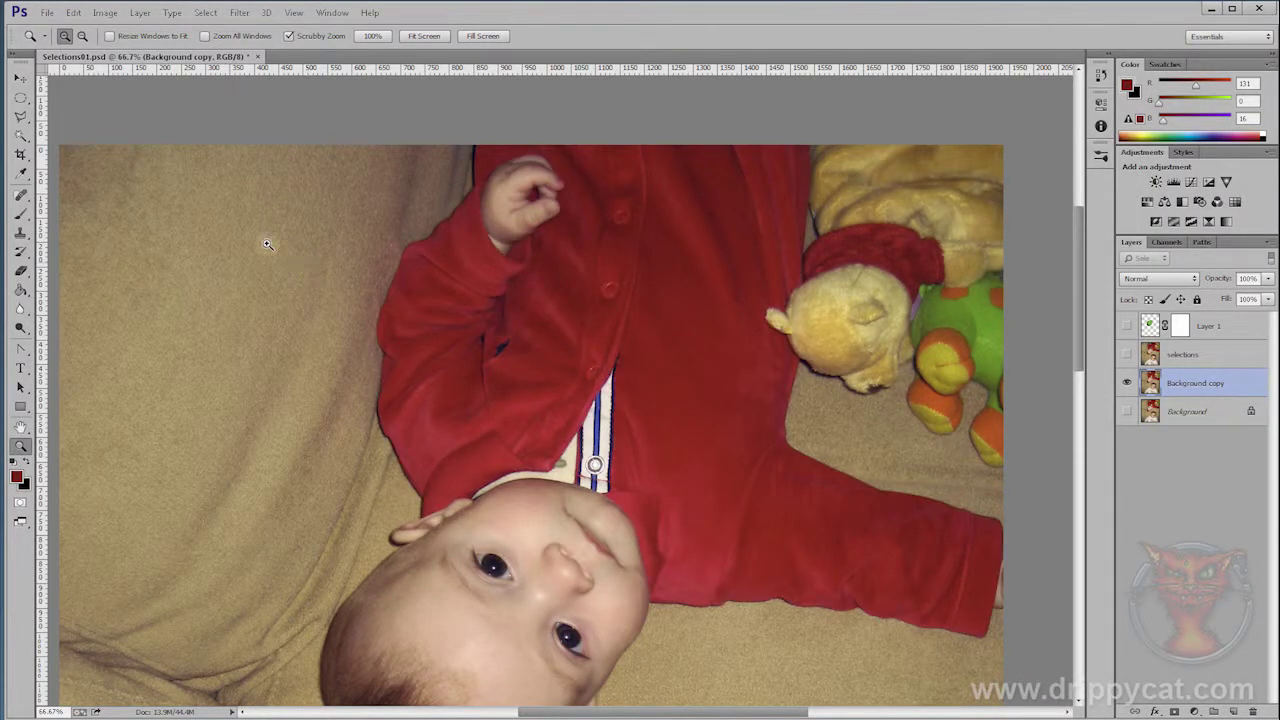
- Paint the romper with Quick Selection, subtracting the raised hand, then magnify around the hand
{"action": "left_click", "coordinate": [22, 137]}
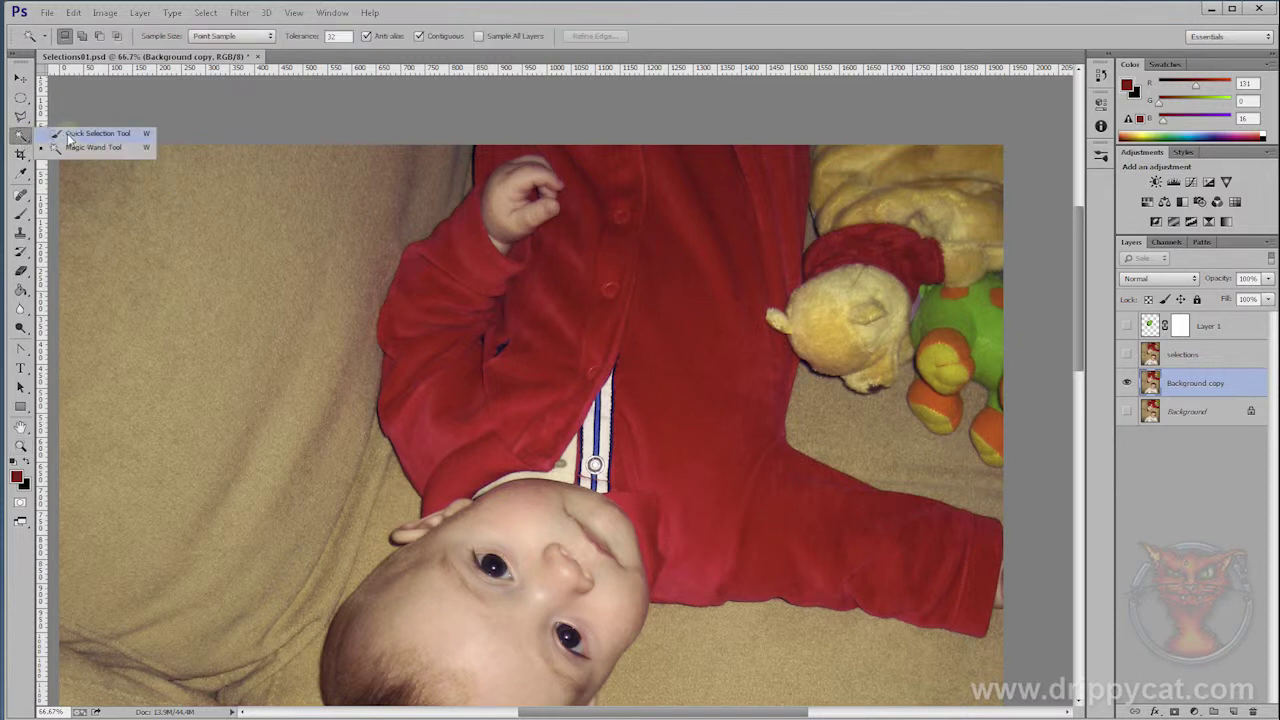
{"action": "left_click", "coordinate": [90, 134]}
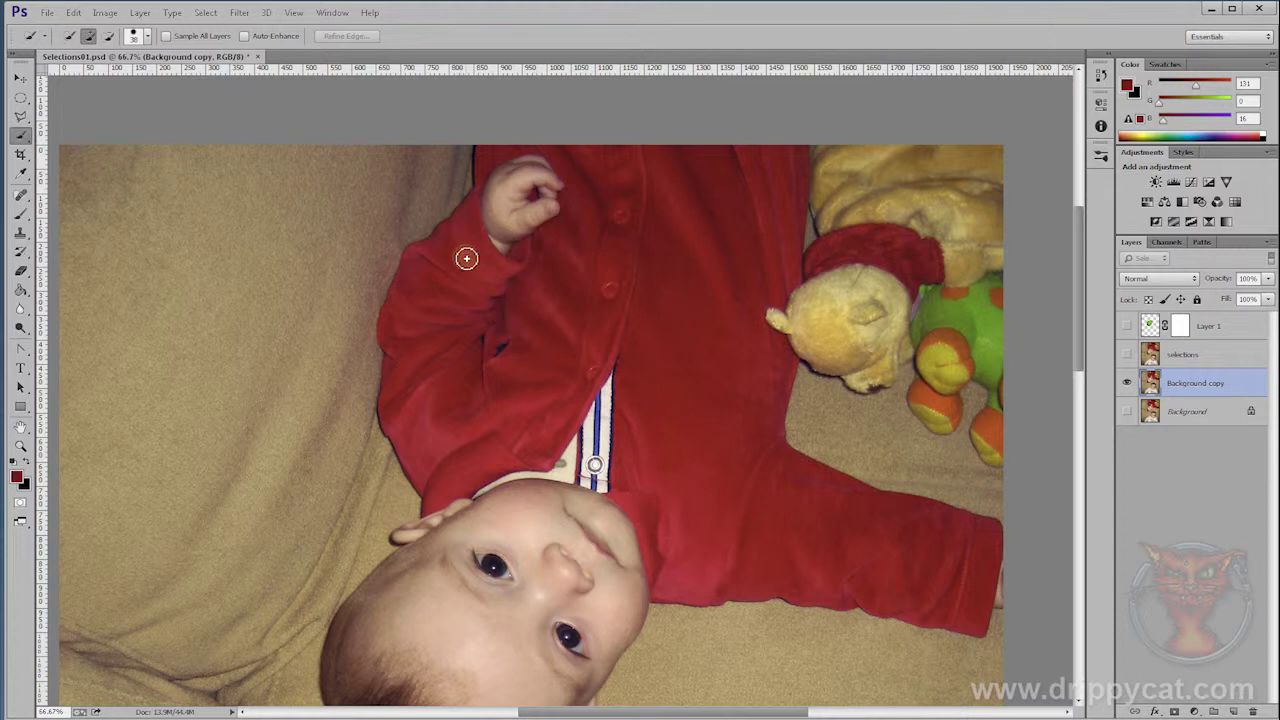
{"action": "mouse_move", "coordinate": [460, 260]}
{"action": "left_mouse_down"}
{"action": "mouse_move", "coordinate": [437, 309]}
{"action": "mouse_move", "coordinate": [449, 409]}
{"action": "mouse_move", "coordinate": [568, 344]}
{"action": "mouse_move", "coordinate": [620, 254]}
{"action": "mouse_move", "coordinate": [729, 449]}
{"action": "mouse_move", "coordinate": [820, 535]}
{"action": "left_mouse_up"}
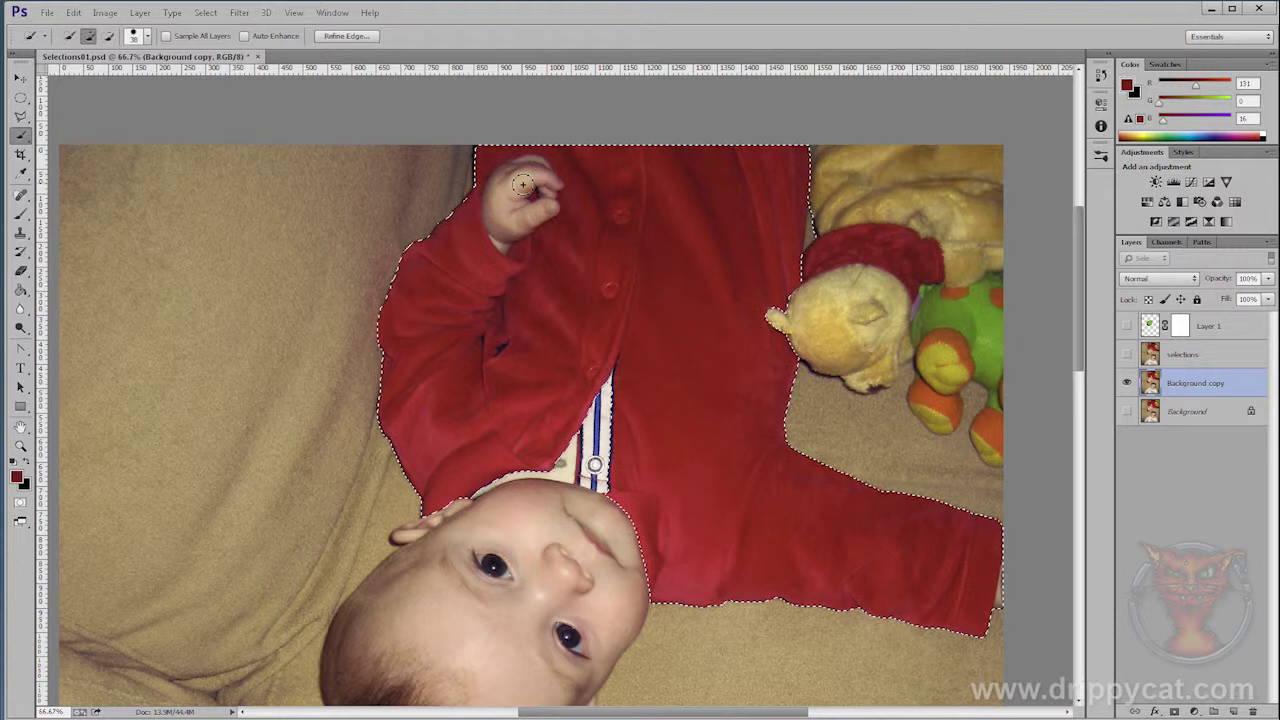
{"action": "key", "text": "alt"}
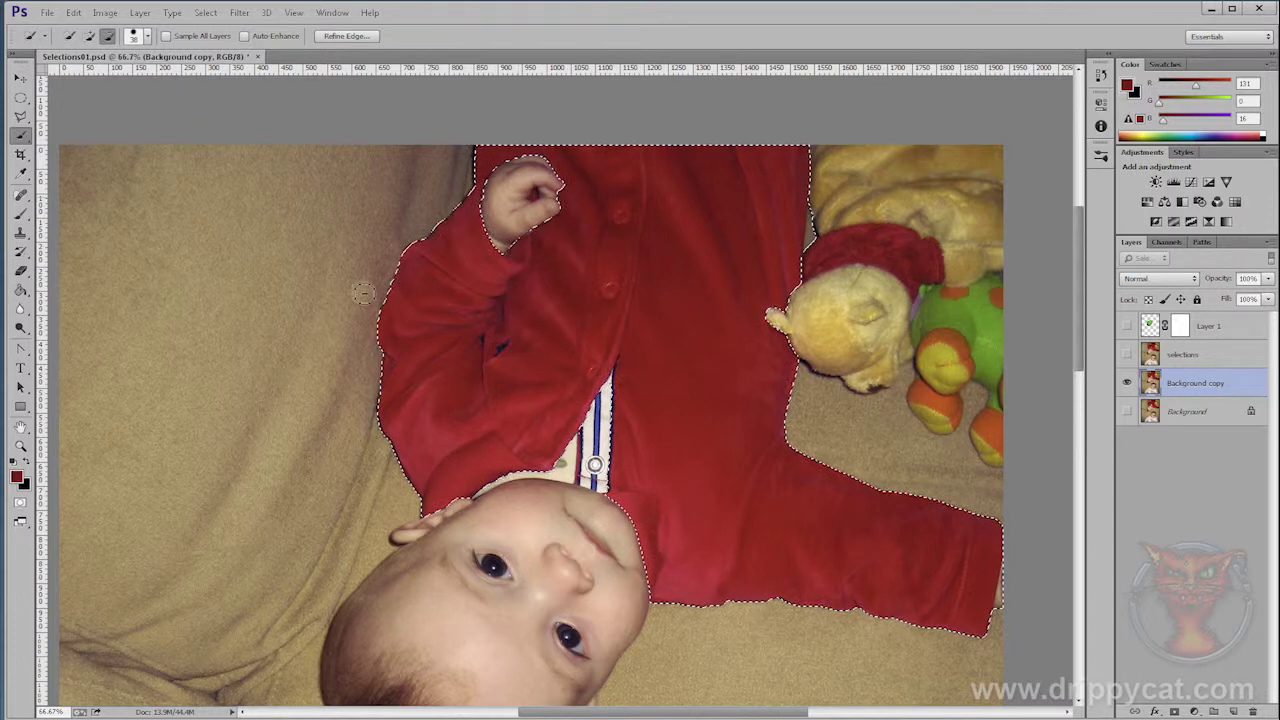
{"action": "left_click", "coordinate": [21, 446]}
{"action": "left_click_drag", "start_coordinate": [545, 197], "coordinate": [585, 200]}
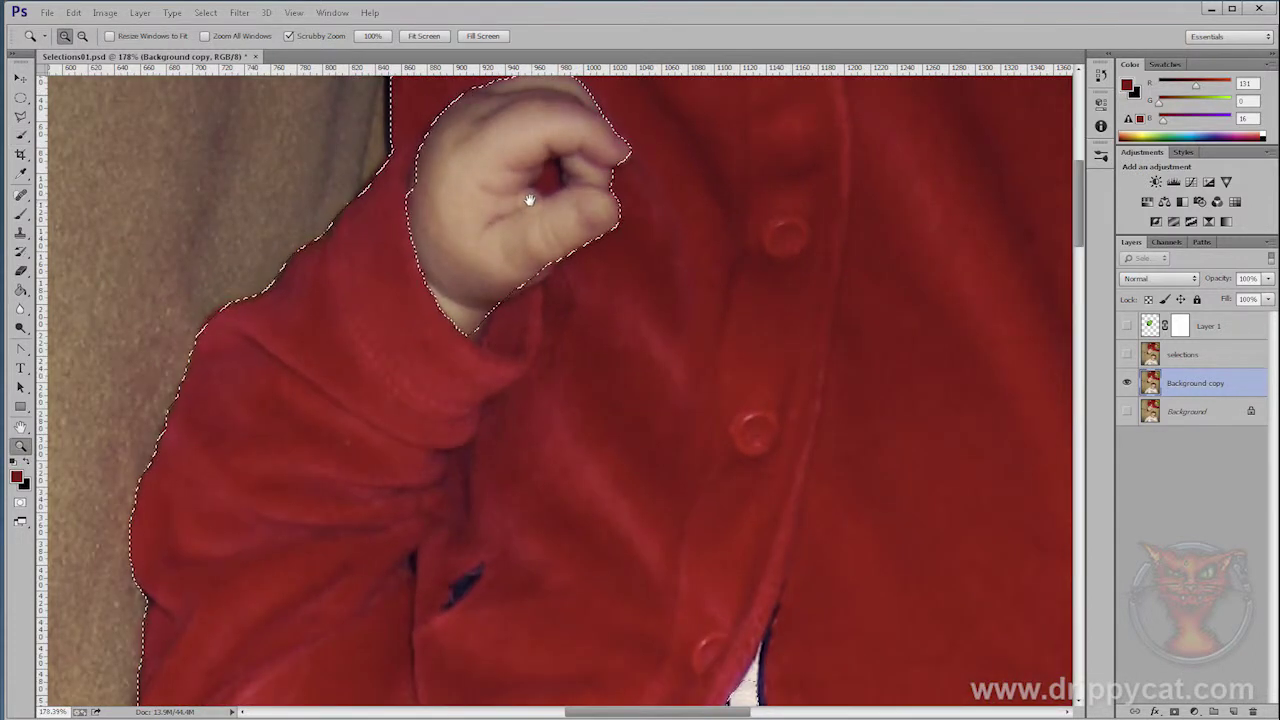
- Refine the Quick Selection around the baby's hand using add and subtract modes
{"action": "scroll", "coordinate": [650, 240], "scroll_direction": "up", "scroll_amount": 2}
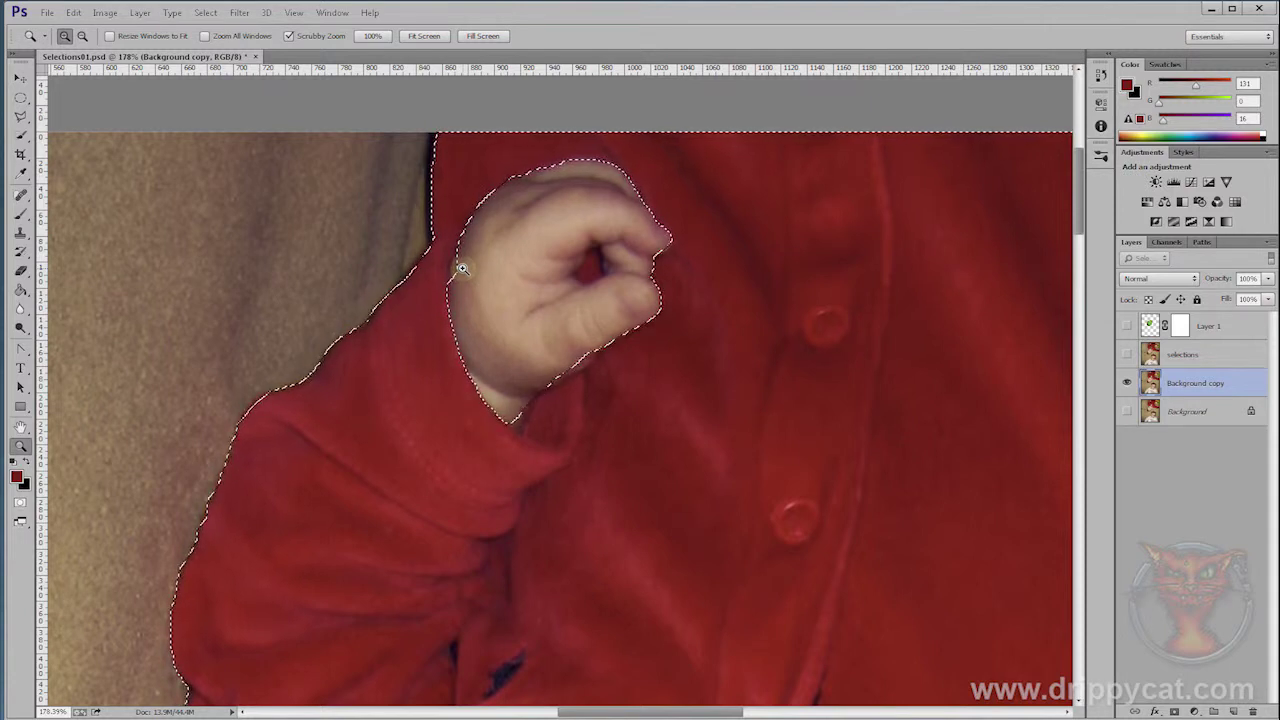
{"action": "key", "text": "w"}
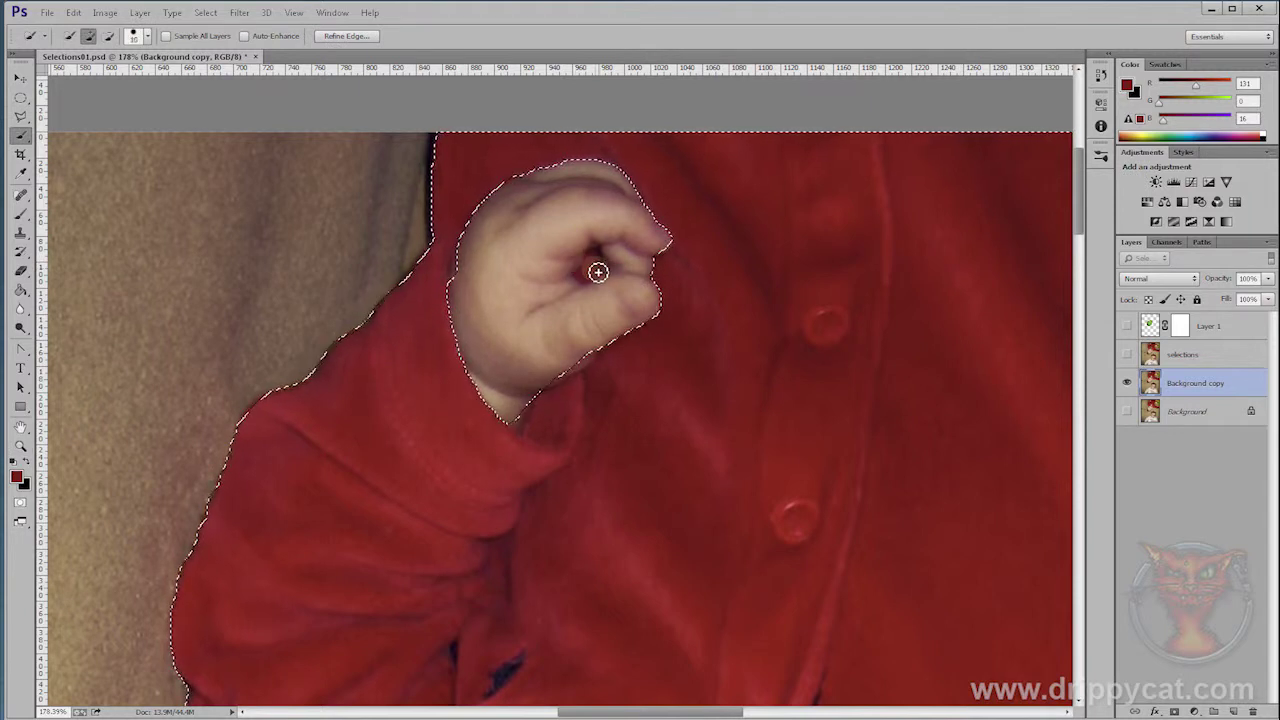
{"action": "left_click_drag", "start_coordinate": [595, 271], "coordinate": [726, 357]}
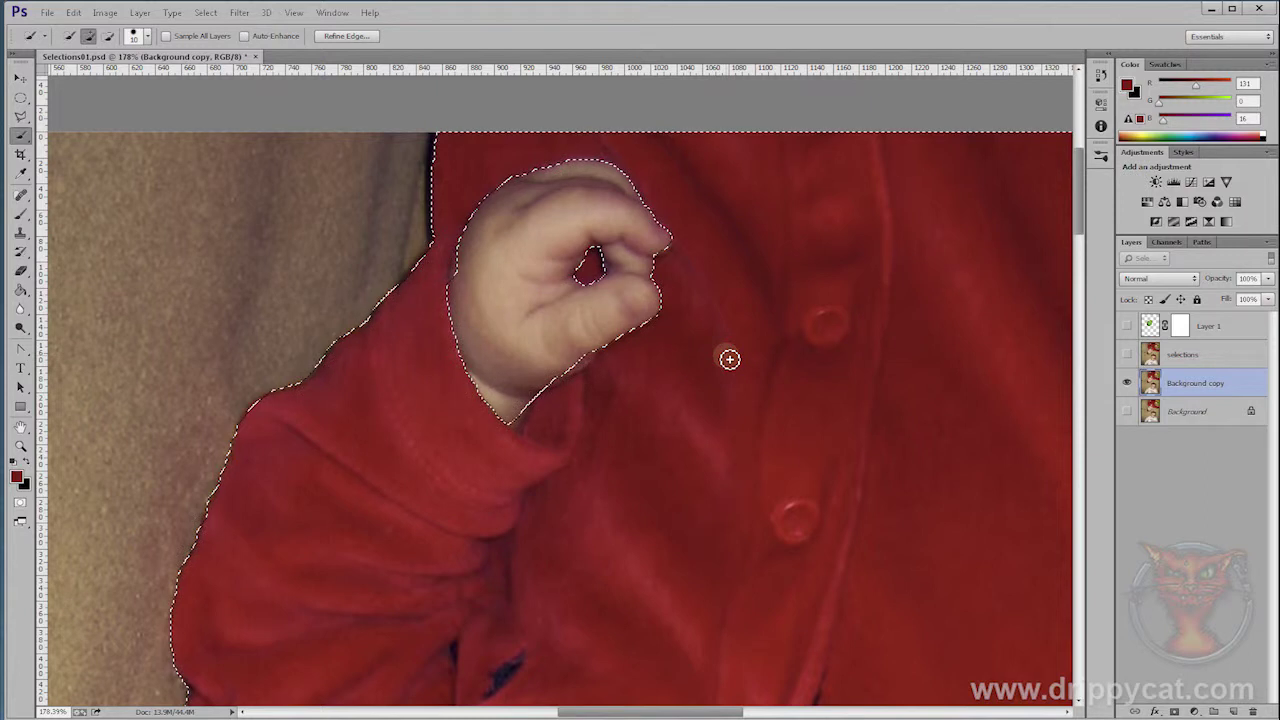
{"action": "key", "text": "alt"}
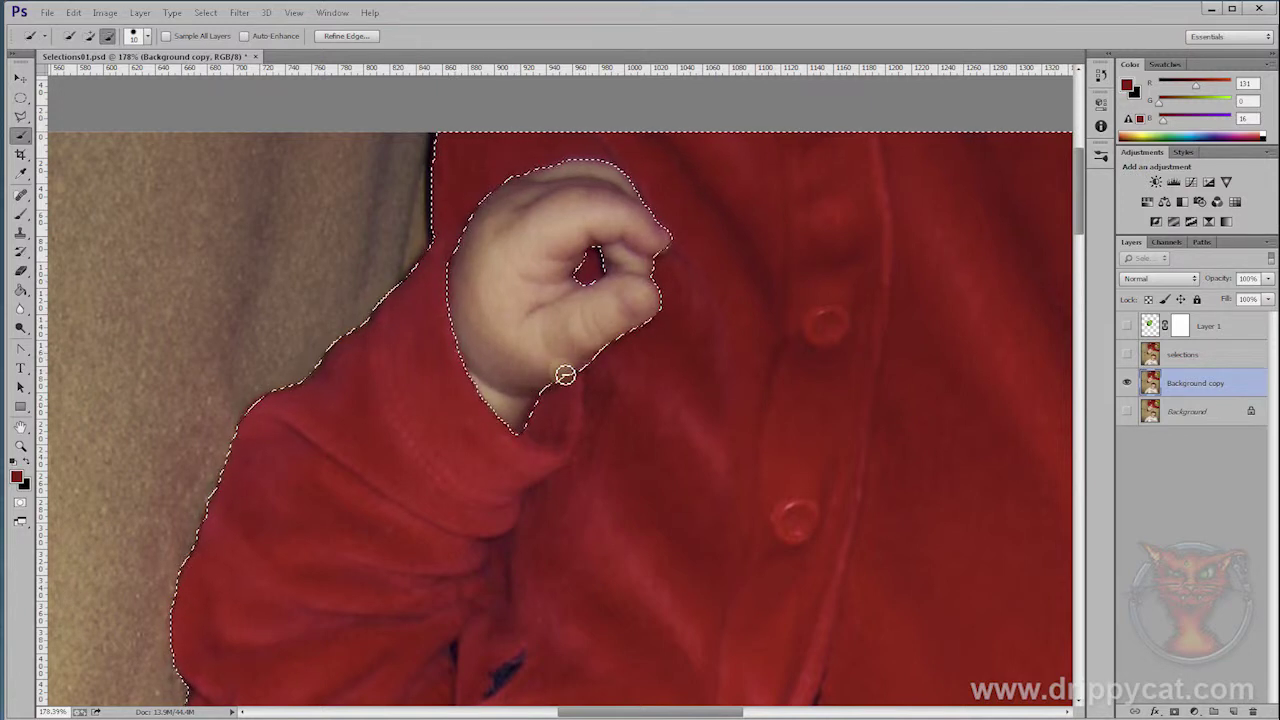
{"action": "key", "text": "alt"}
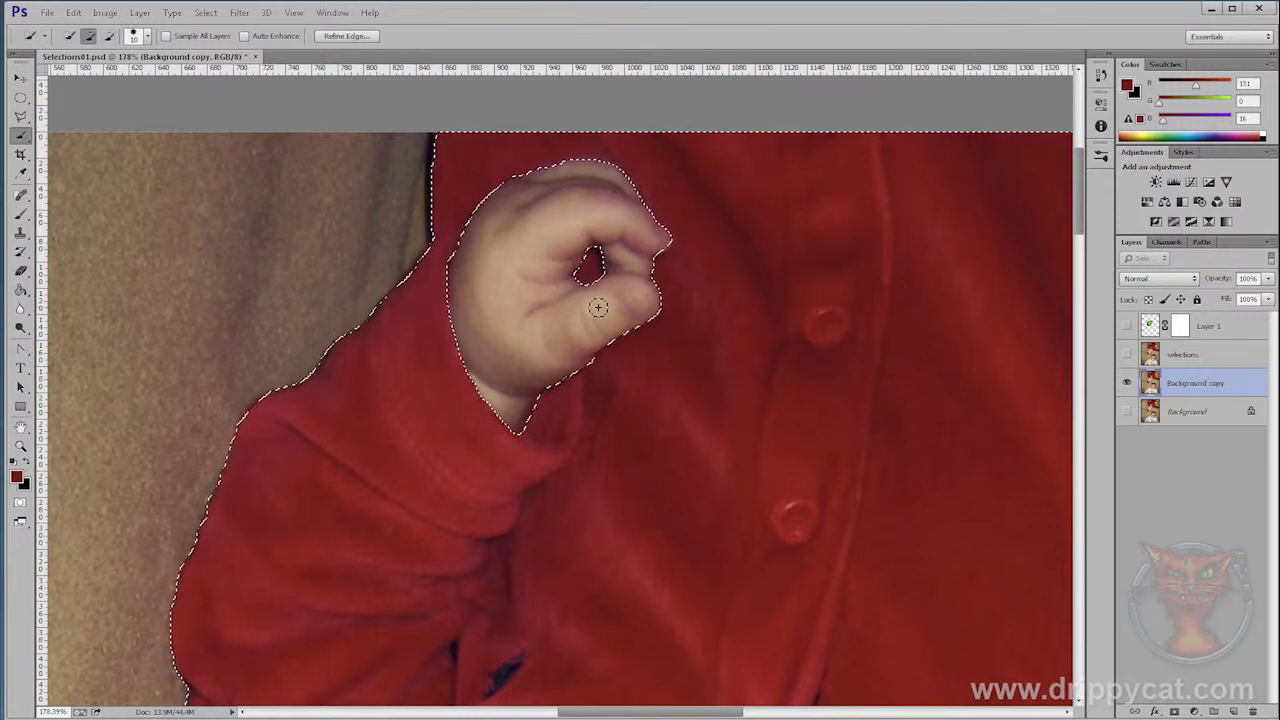
{"action": "left_click", "coordinate": [20, 116]}
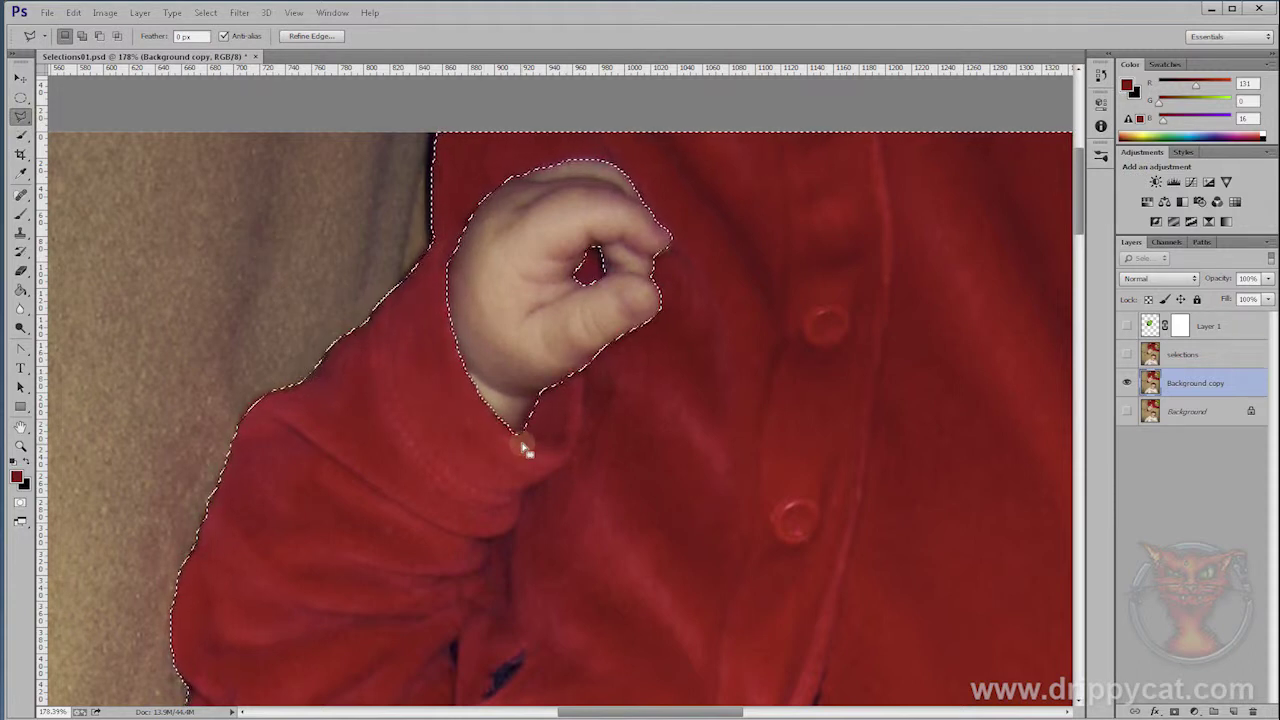
- Zoom out to check the whole romper outline at 66.7%, then deselect
{"action": "key", "text": "z"}
{"action": "left_click", "coordinate": [687, 510], "text": "alt"}
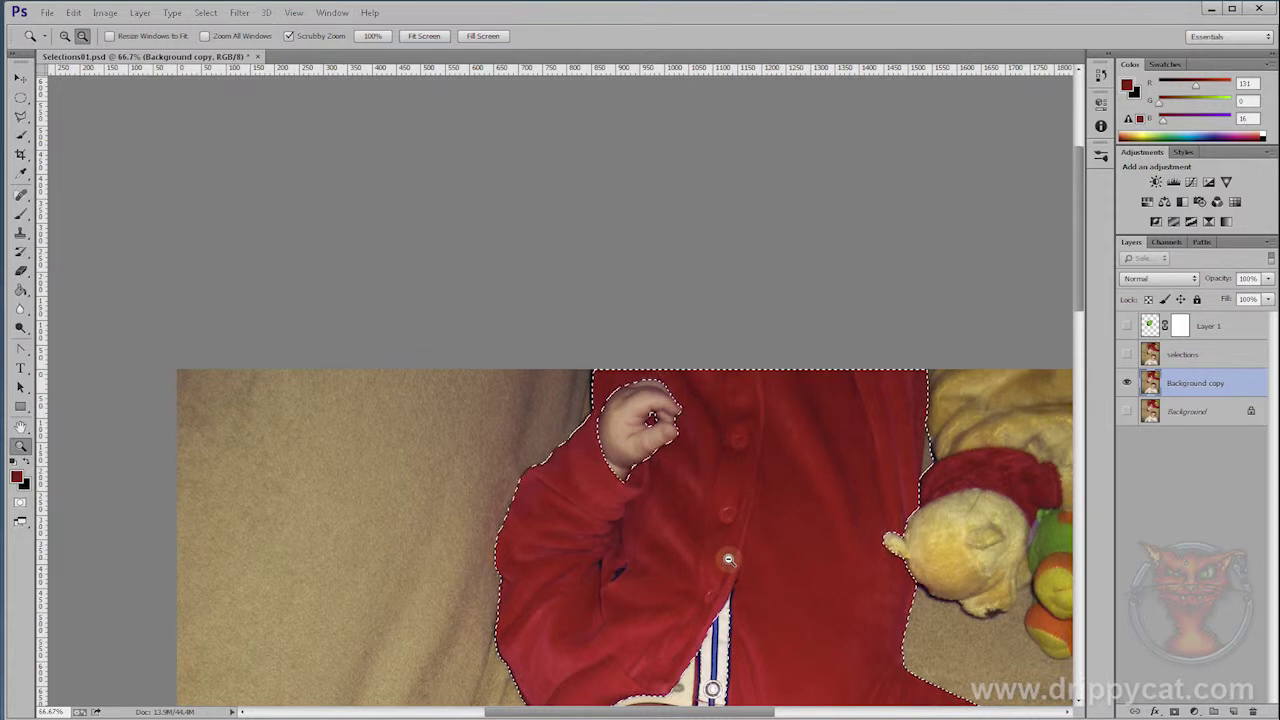
{"action": "left_click", "coordinate": [728, 560], "text": "alt"}
{"action": "left_click_drag", "start_coordinate": [728, 560], "coordinate": [568, 315]}
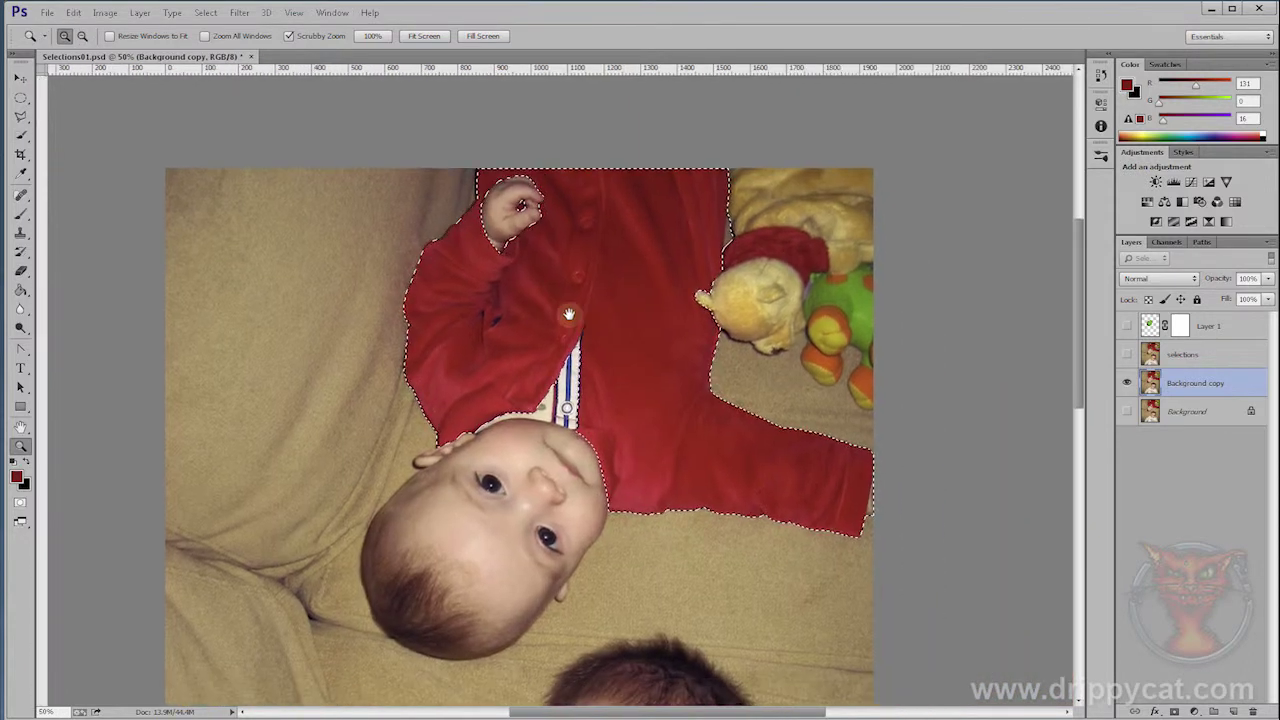
{"action": "left_click", "coordinate": [573, 340]}
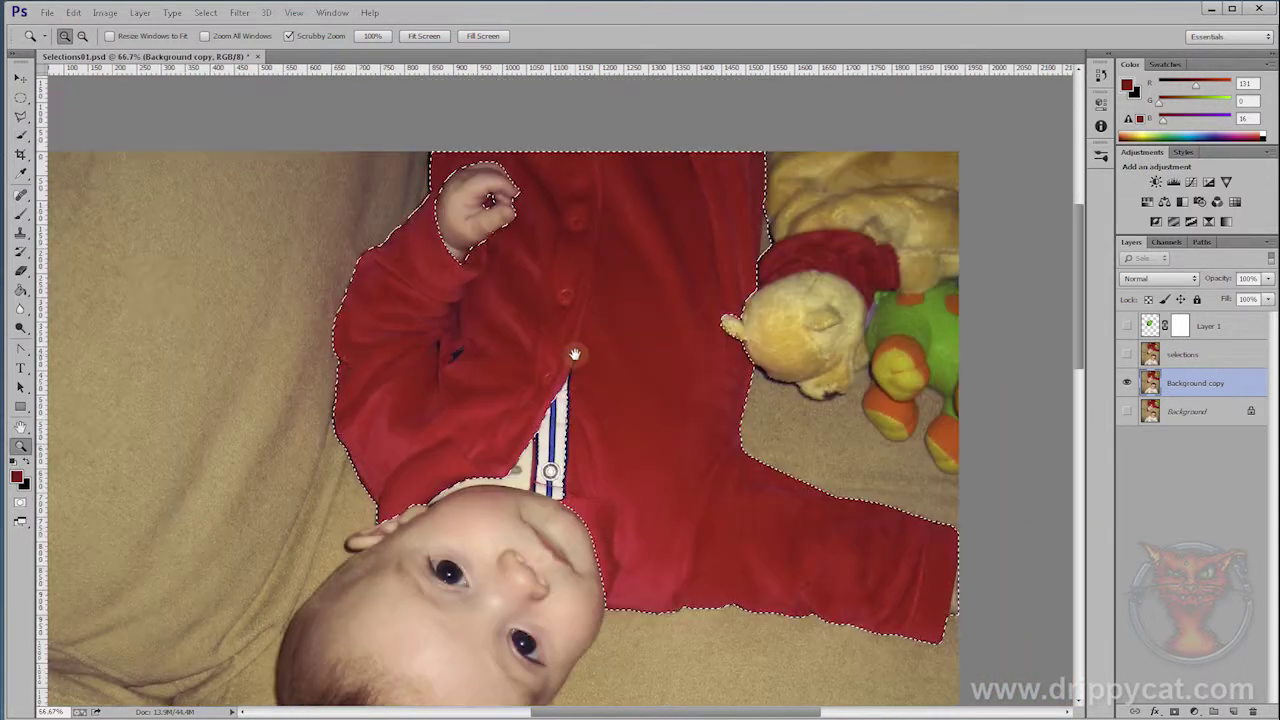
{"action": "key", "text": "ctrl+d"}
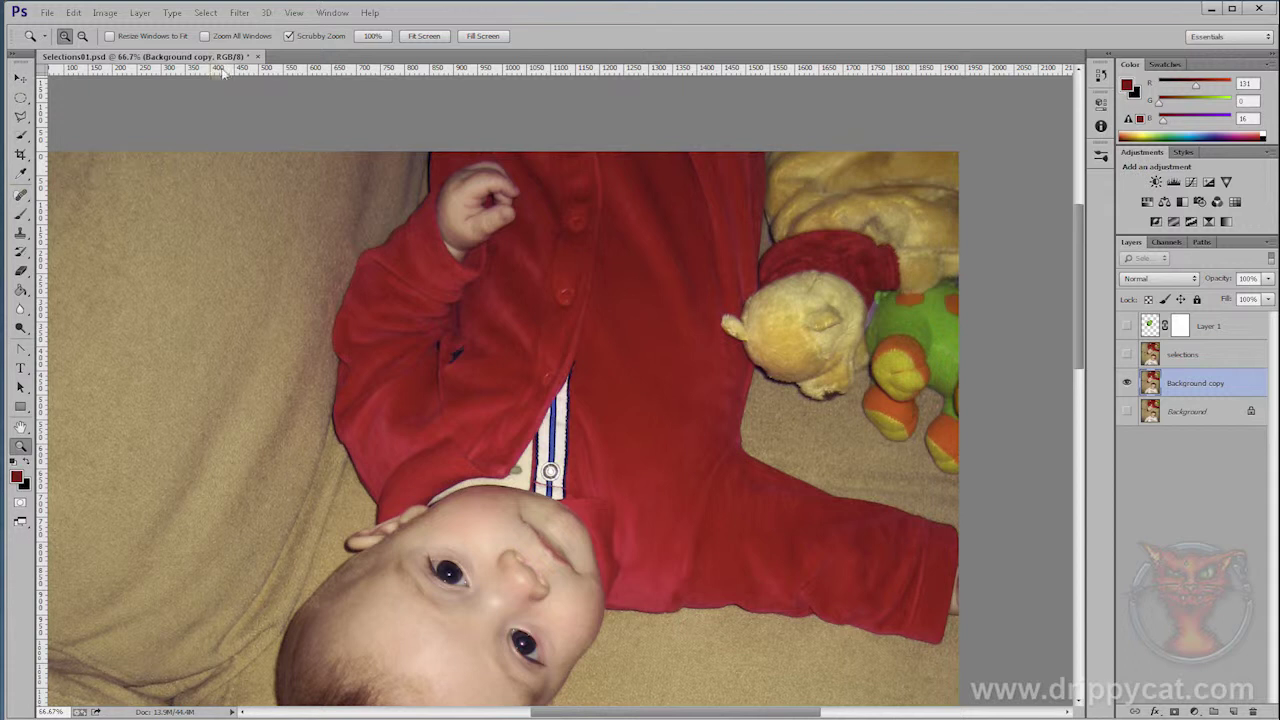
- Sample the romper's red in Select > Color Range at fuzziness 182 and apply it
{"action": "left_click", "coordinate": [206, 13]}
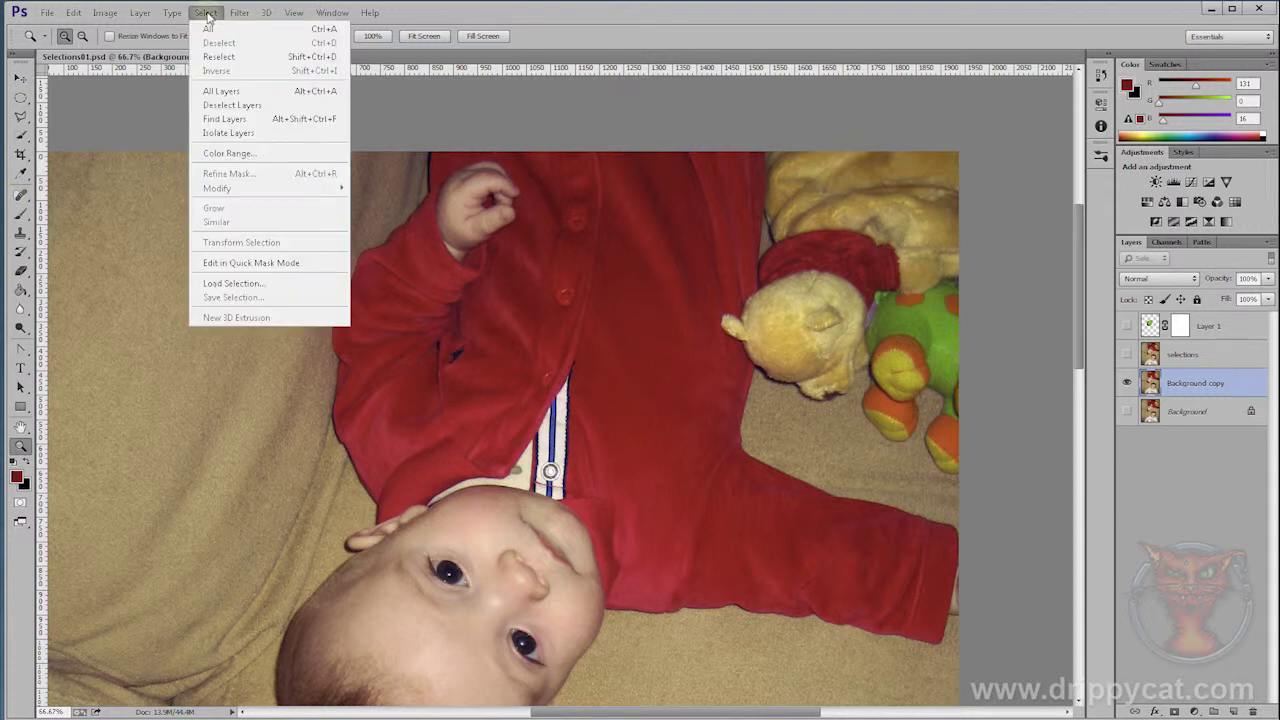
{"action": "left_click", "coordinate": [250, 155]}
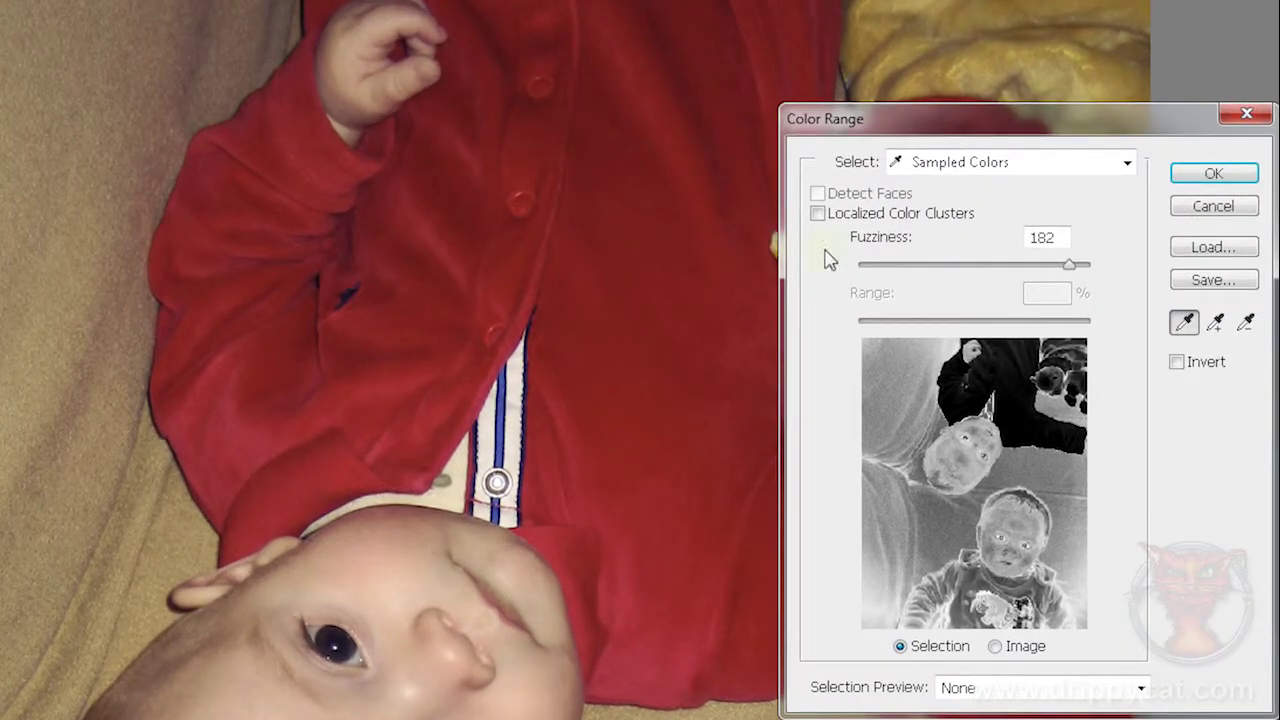
{"action": "left_click", "coordinate": [396, 350]}
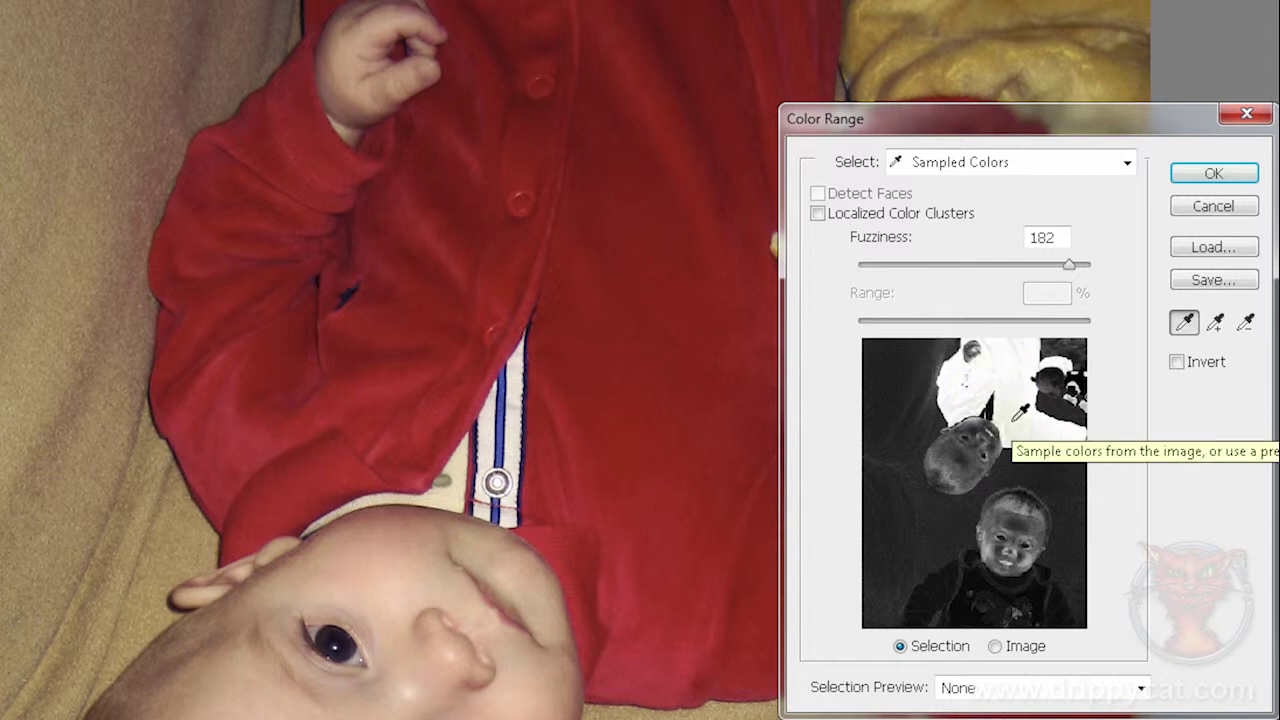
{"action": "left_click", "coordinate": [1213, 176]}
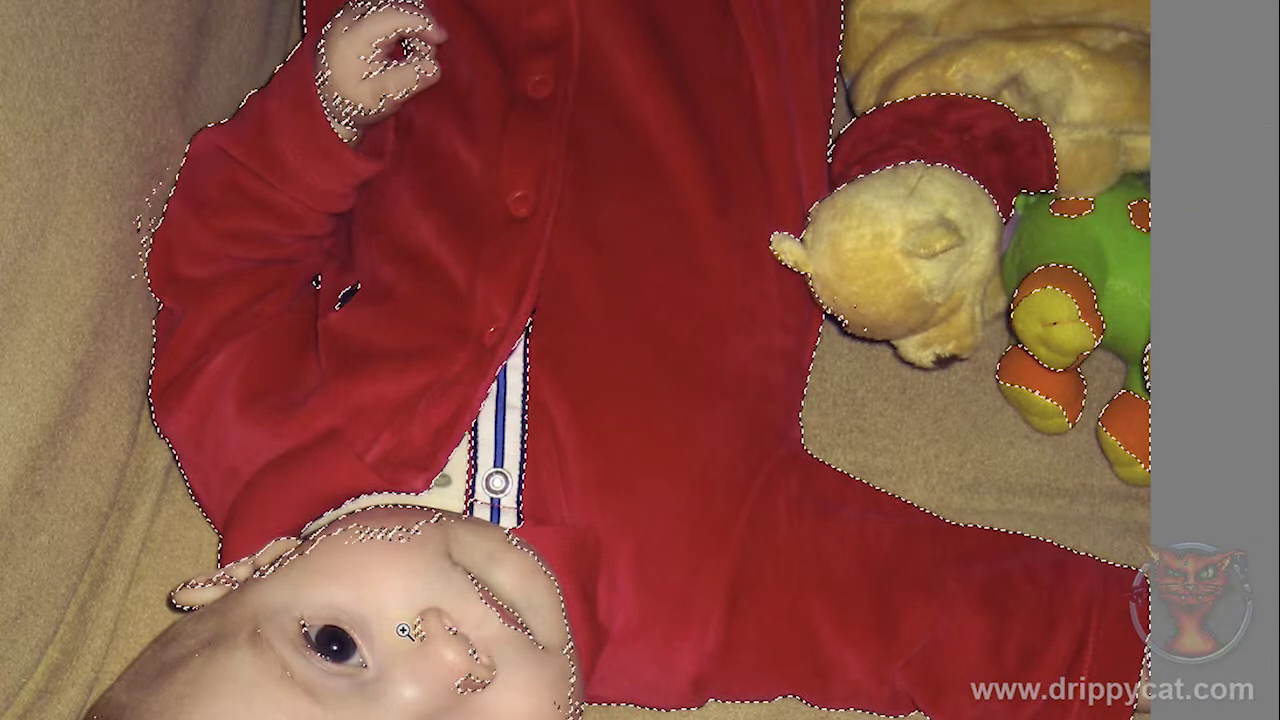
- Deselect the loose selection and reopen Color Range with Fuzziness lowered from 182 to 39
{"action": "key", "text": "ctrl+d"}
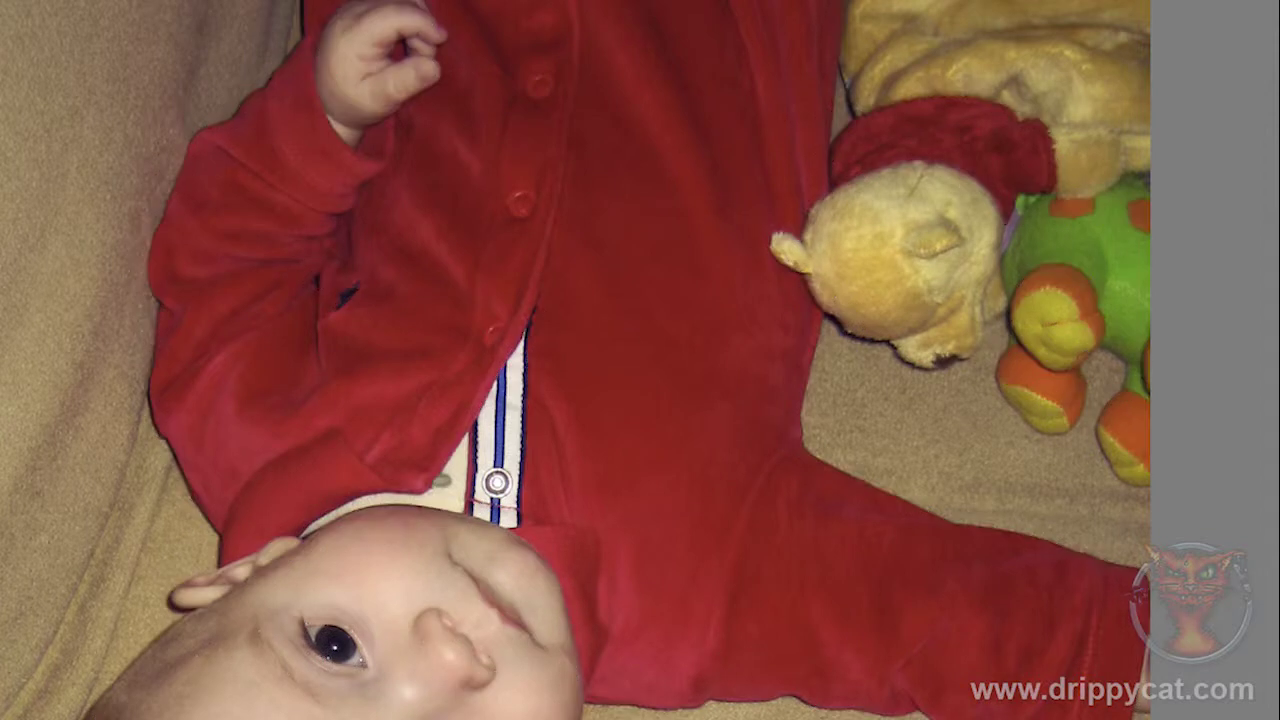
{"action": "key", "text": "alt+s"}
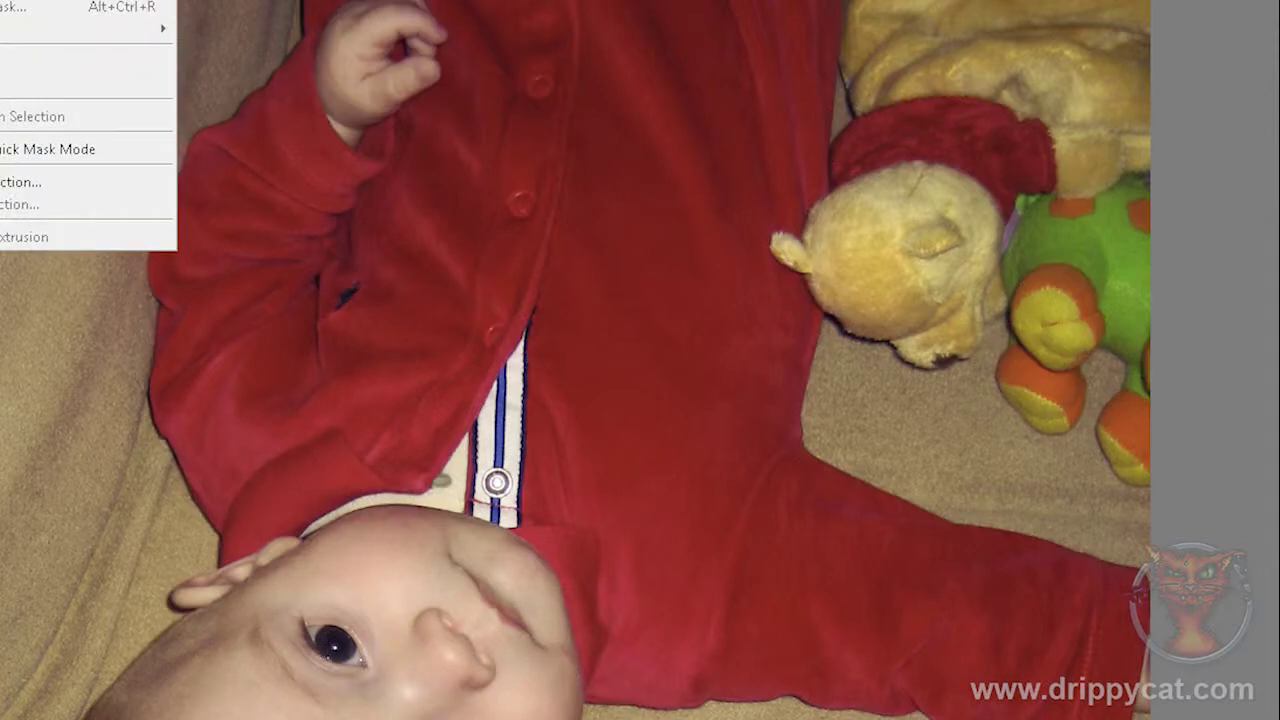
{"action": "key", "text": "c"}
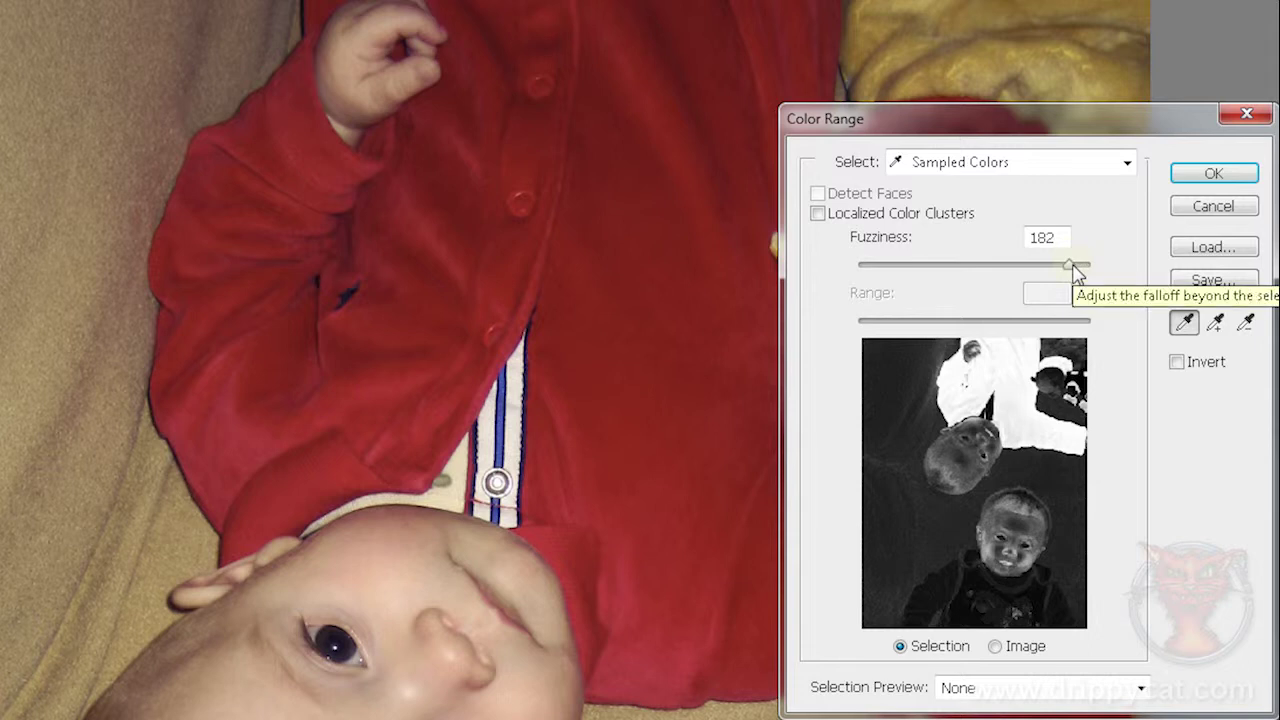
{"action": "left_click_drag", "start_coordinate": [1069, 268], "coordinate": [907, 288]}
- Sample the romper's red at several spots down its body and near its top
{"action": "left_click", "coordinate": [600, 212]}
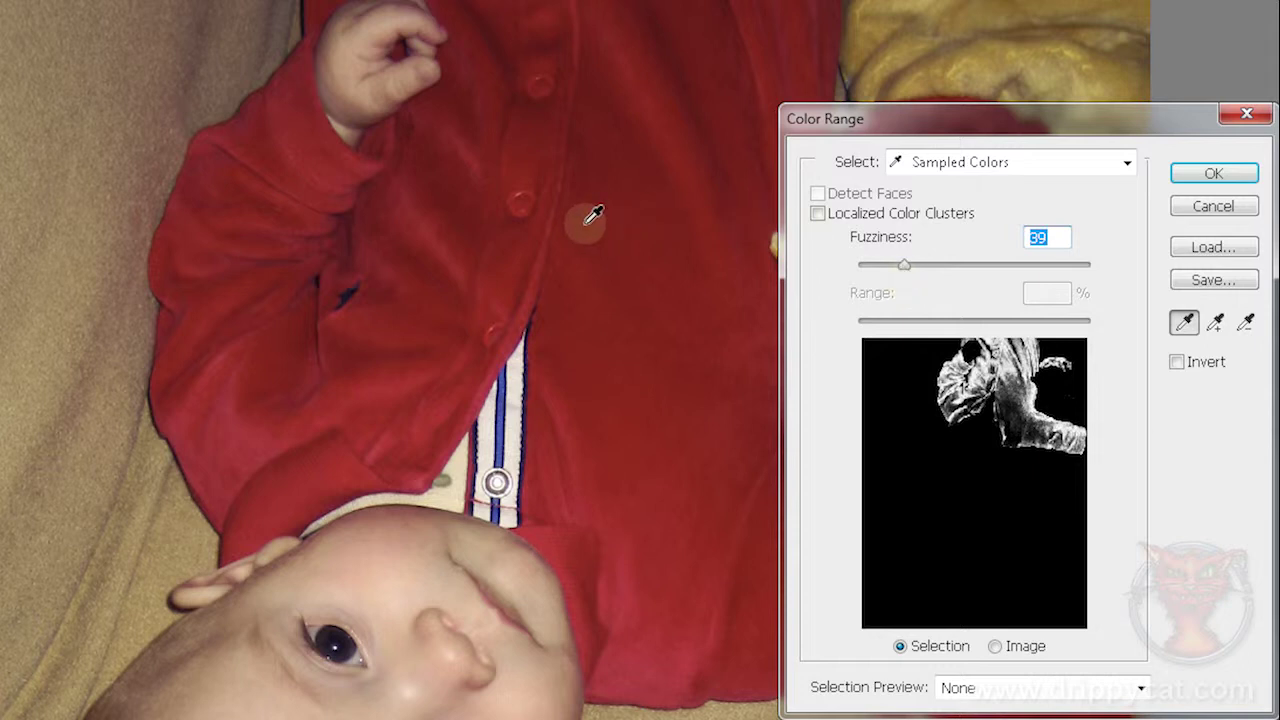
{"action": "left_click", "coordinate": [599, 304], "text": "shift"}
{"action": "left_click", "coordinate": [600, 400], "text": "shift"}
{"action": "left_click", "coordinate": [622, 540], "text": "shift"}
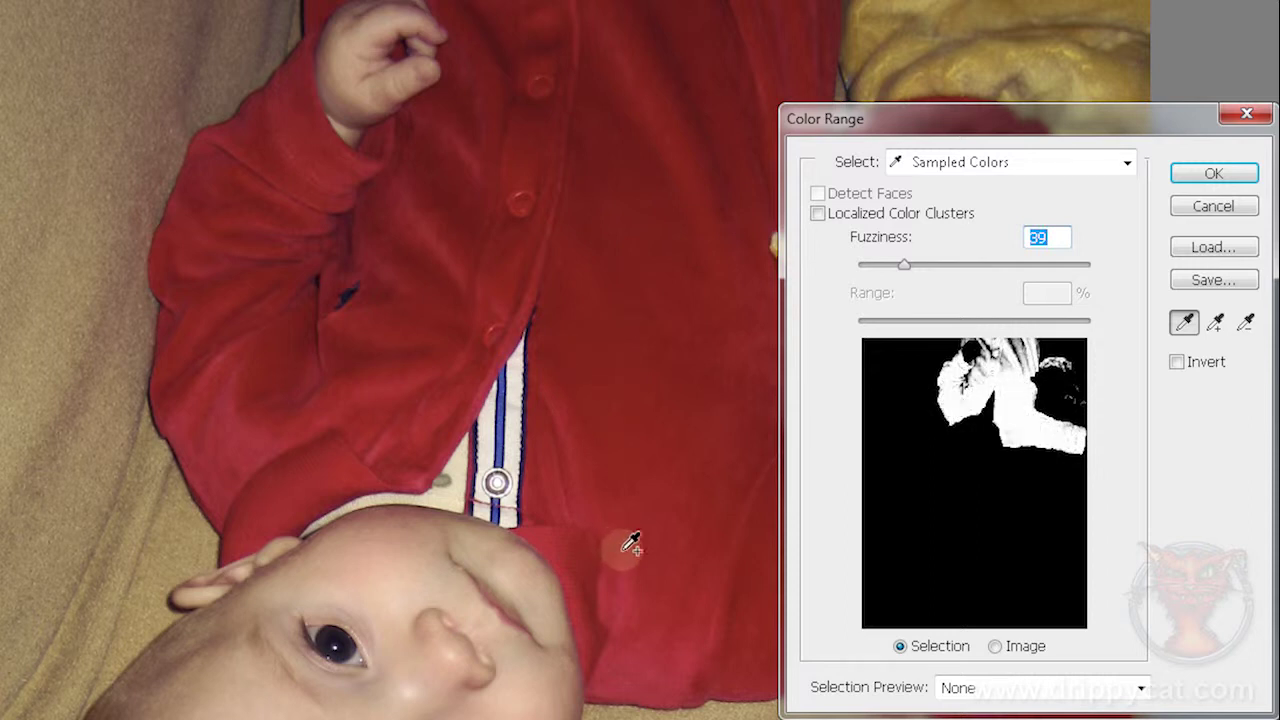
{"action": "left_click", "coordinate": [664, 82], "text": "shift"}
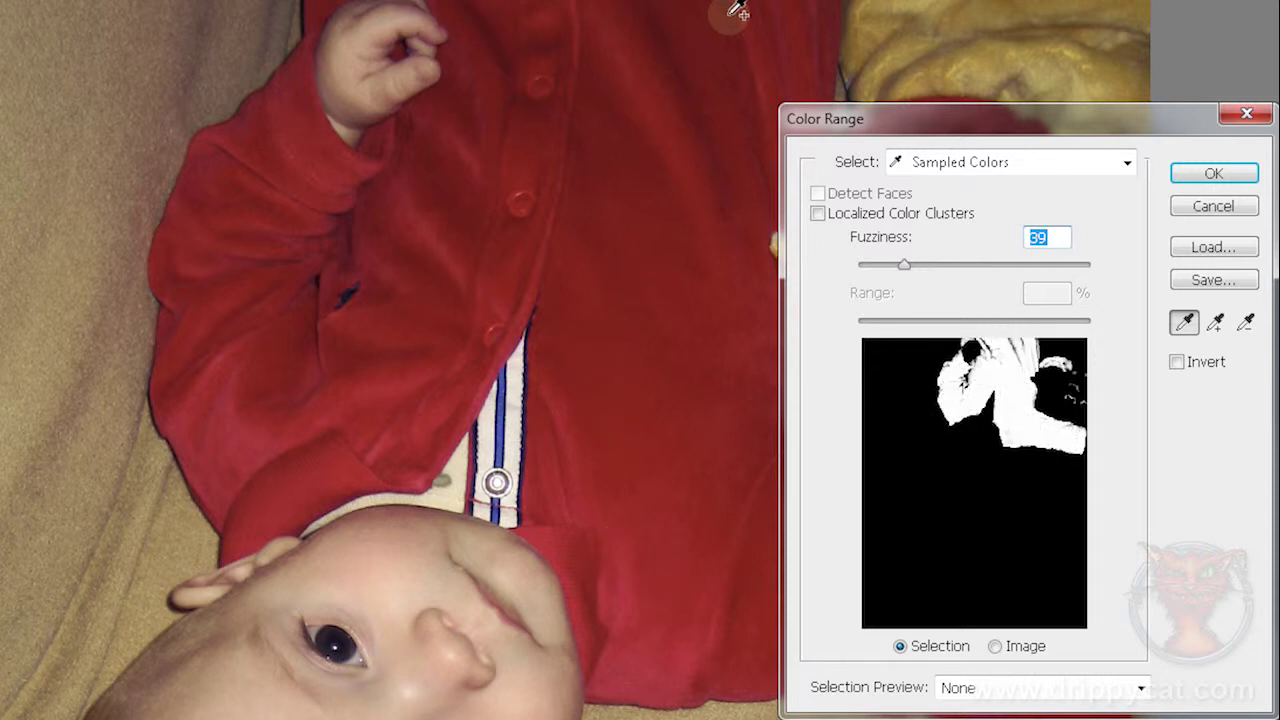
- Reduce Fuzziness to 30 and add more red samples from the romper's top and sleeve
{"action": "left_click_drag", "start_coordinate": [906, 266], "coordinate": [892, 264]}
{"action": "left_click", "coordinate": [659, 36], "text": "shift"}
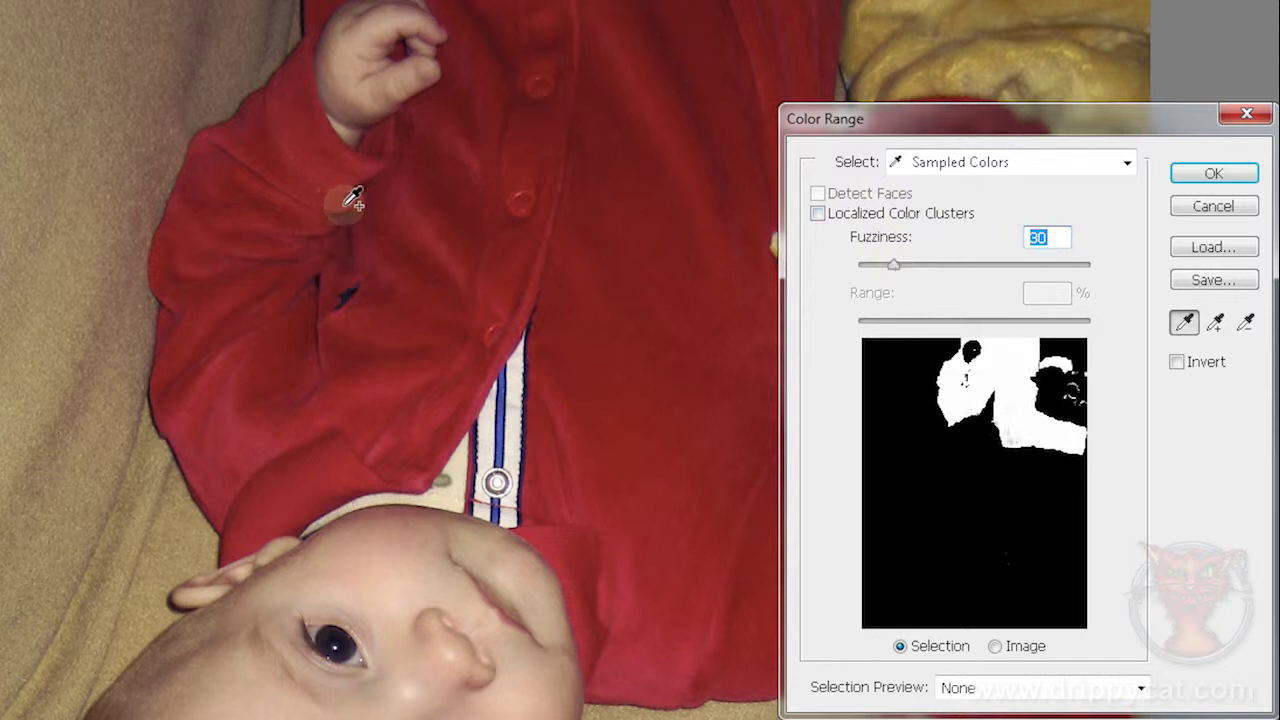
{"action": "left_click", "coordinate": [357, 290]}
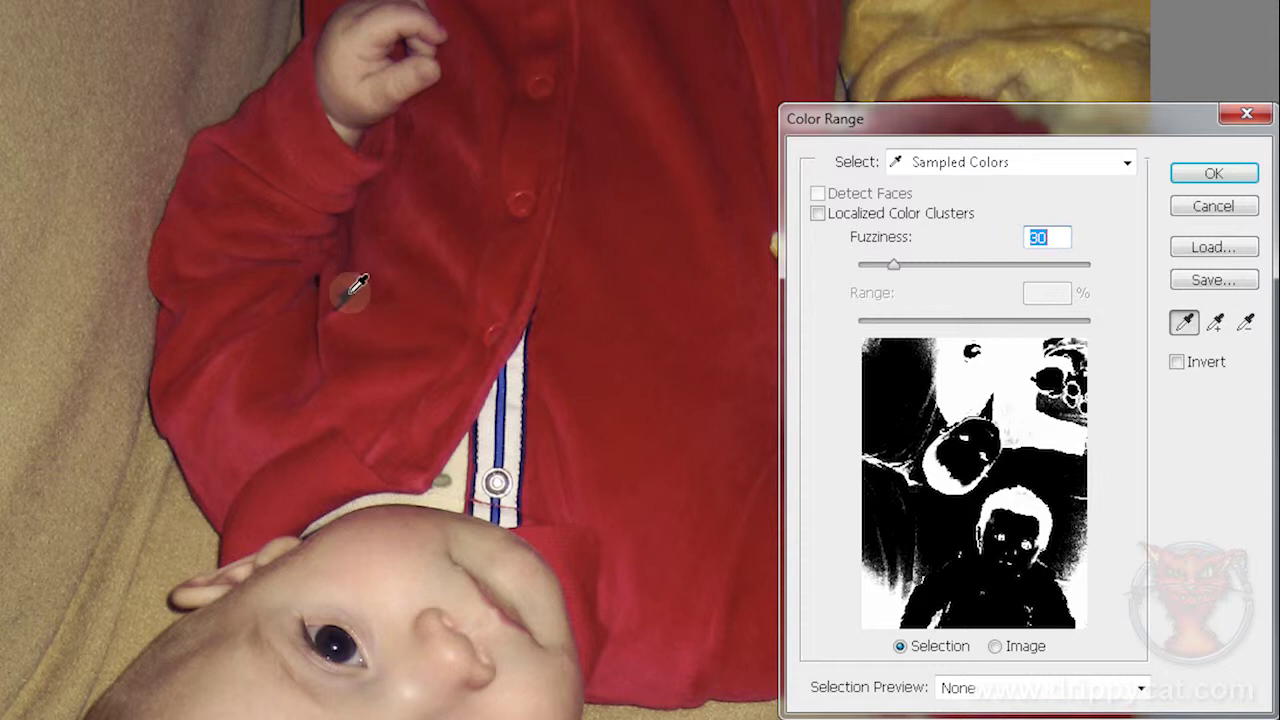
{"action": "left_click", "coordinate": [480, 263]}
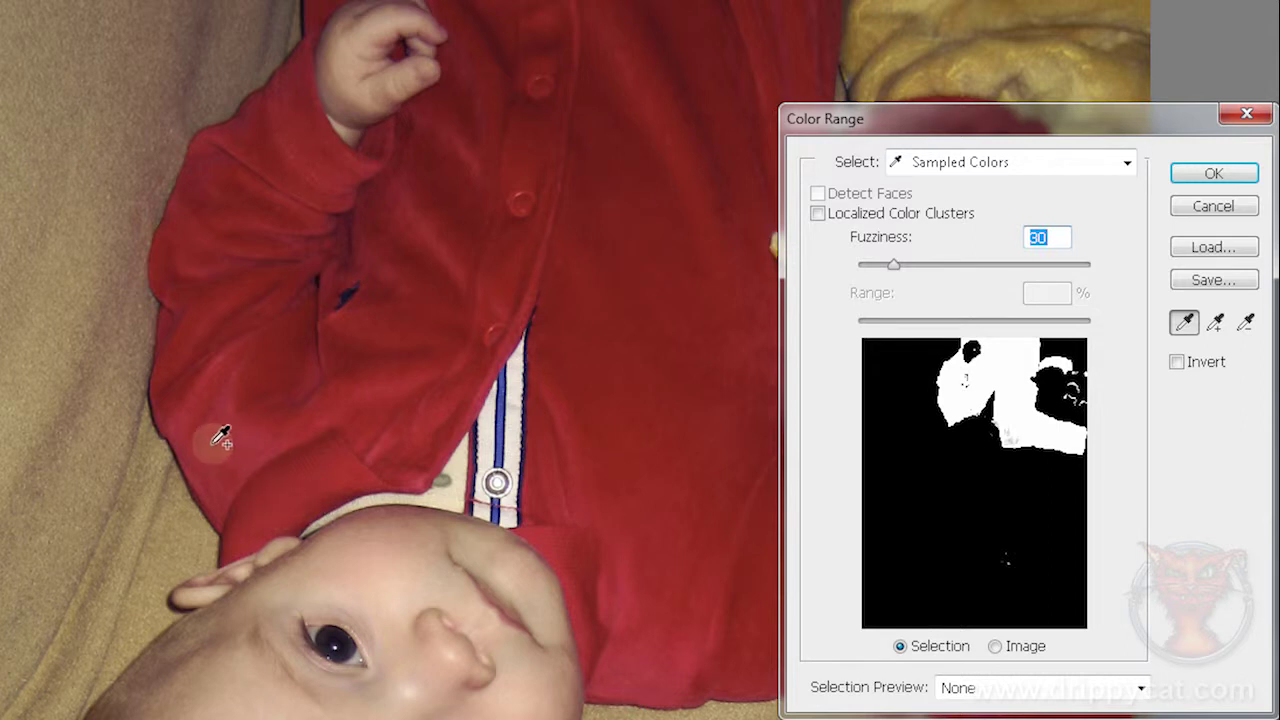
- Confirm the Color Range dialog with OK to select the red romper
{"action": "left_click", "coordinate": [1214, 174]}
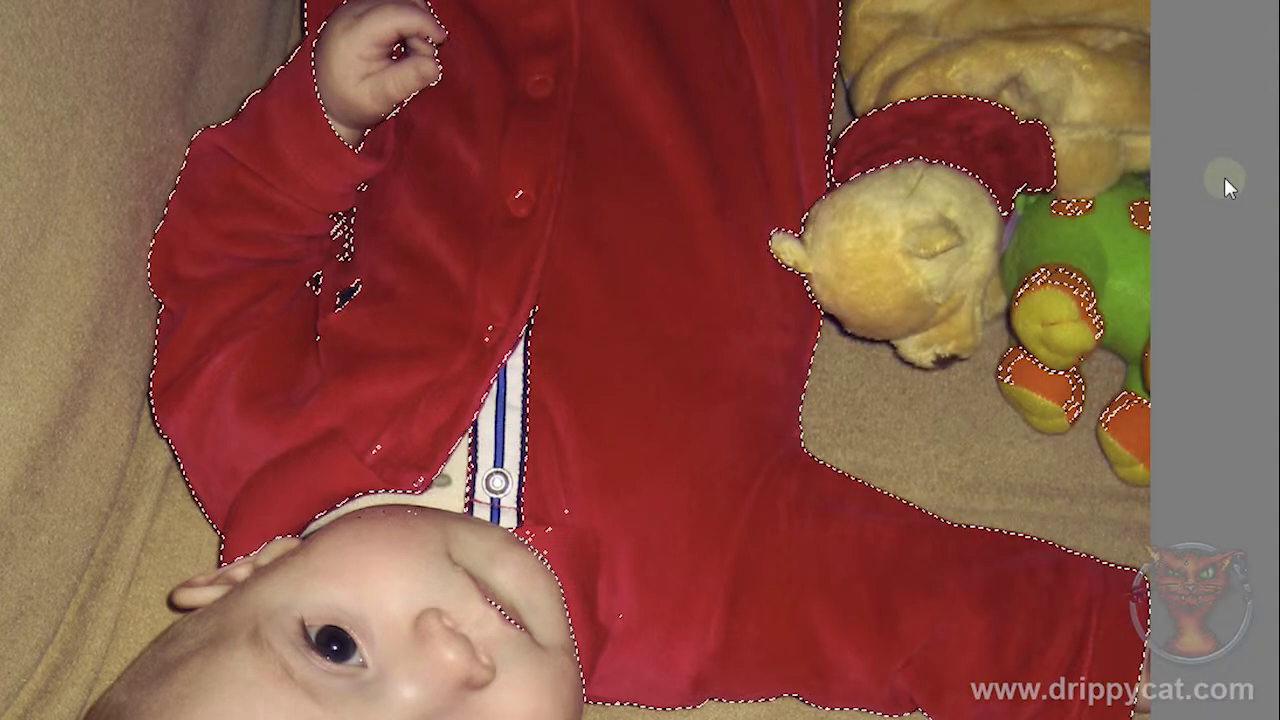